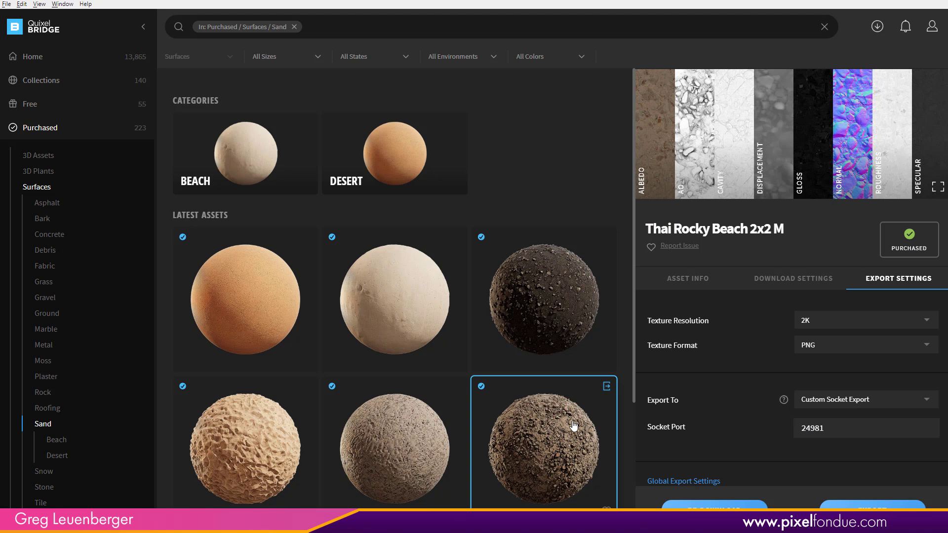
- Review the details of other purchased sand surfaces, including Thai Beach Sand 2x2 M, and return to Thai Rocky Beach 2x2 M
click(371, 455)
click(395, 309)
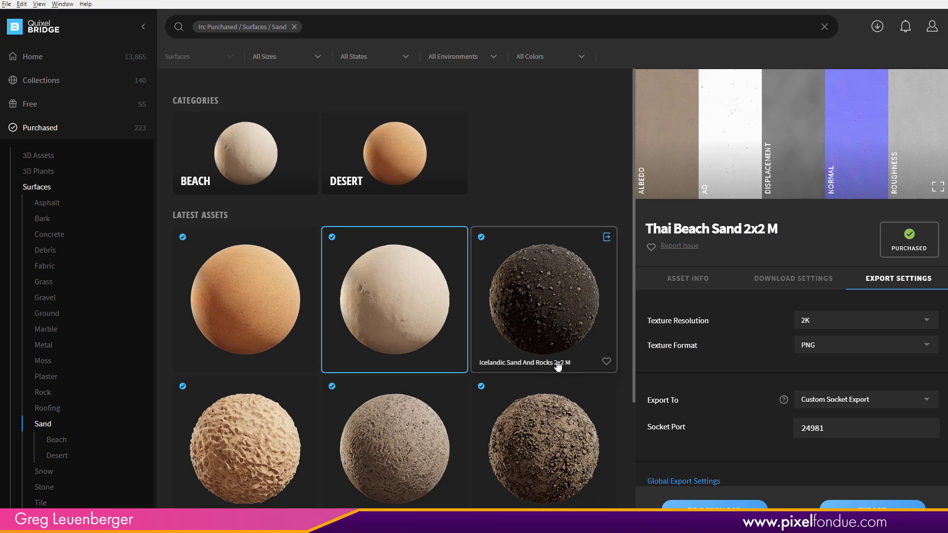
click(548, 461)
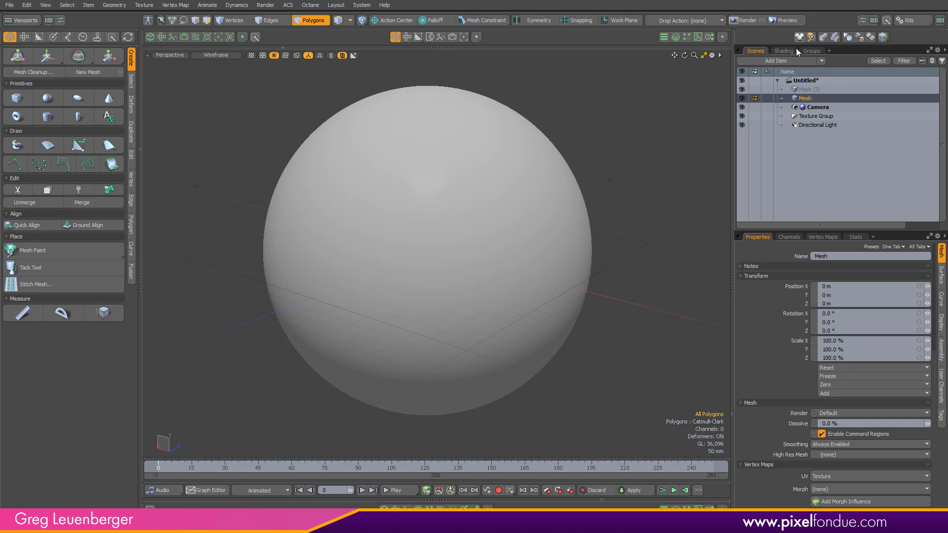
- Switch to Modo, display the Shader Tree and open the PBR loader's preferences
click(790, 51)
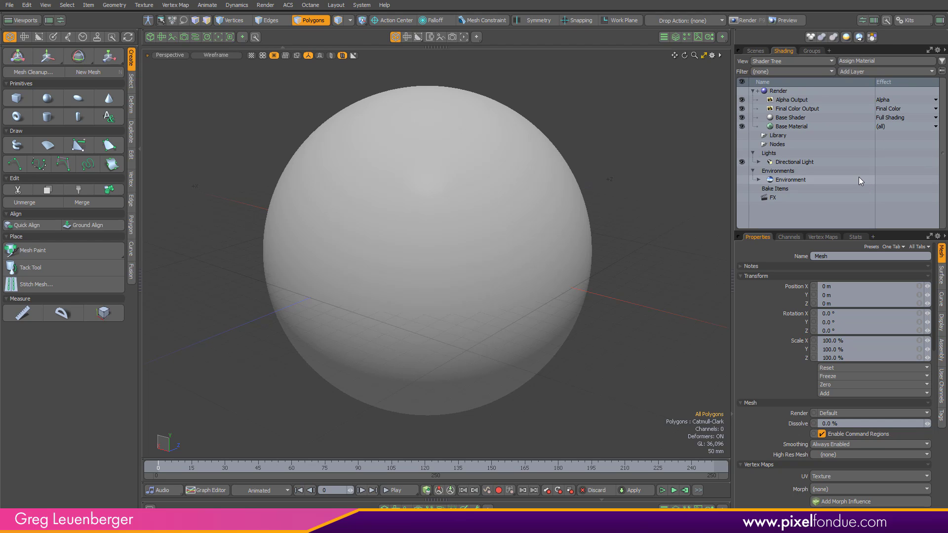
click(873, 38)
drag(858, 58, 211, 74)
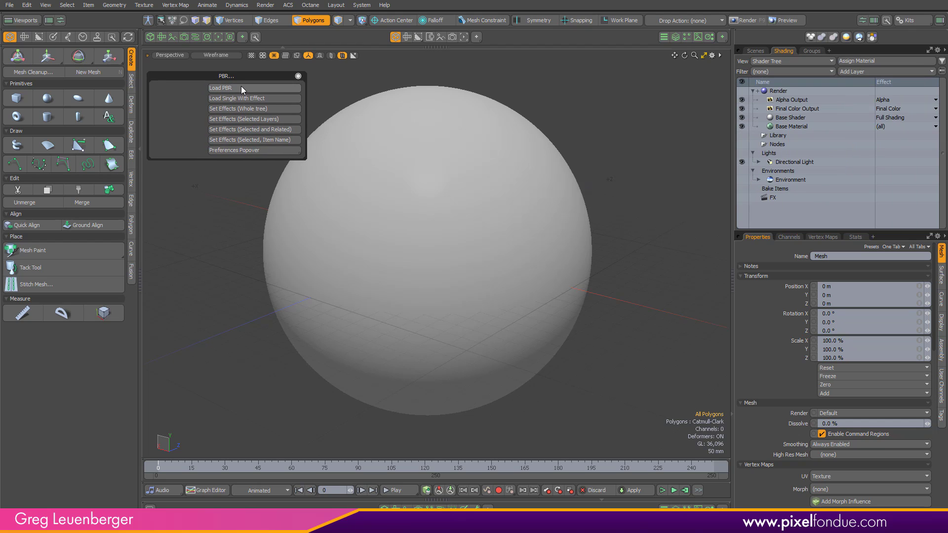
click(246, 150)
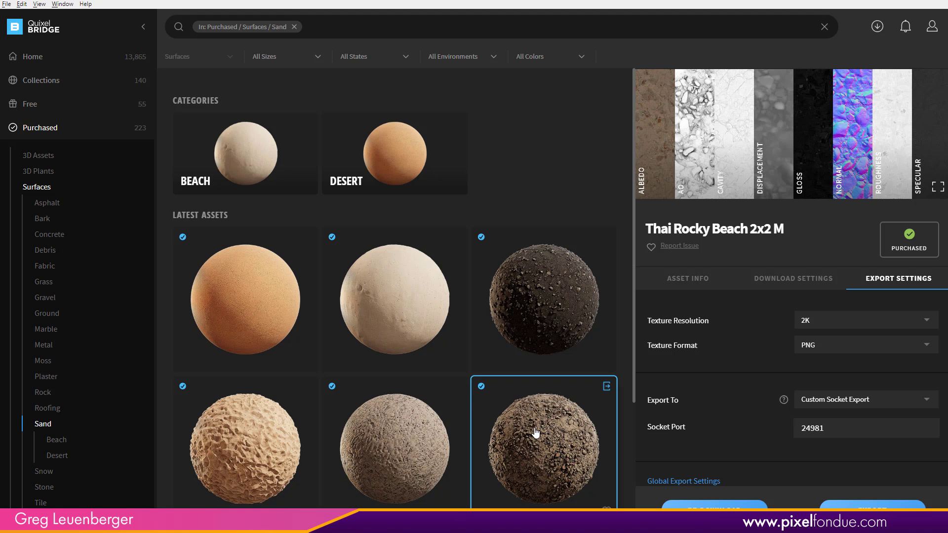
- Switch to Quixel Bridge, open the Thai Rocky Beach file location and preview its Albedo, AO, Normal and Roughness maps
right_click(533, 429)
click(563, 439)
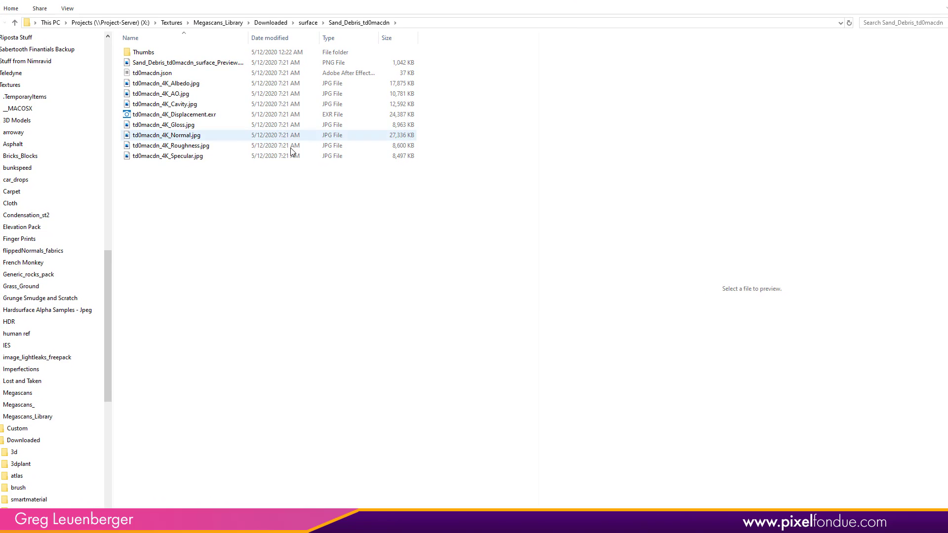
click(194, 87)
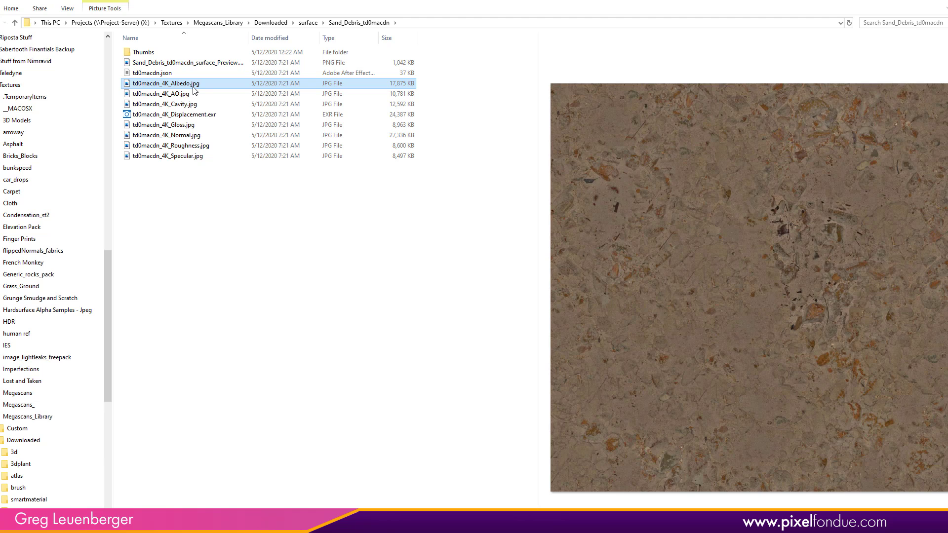
key(Down)
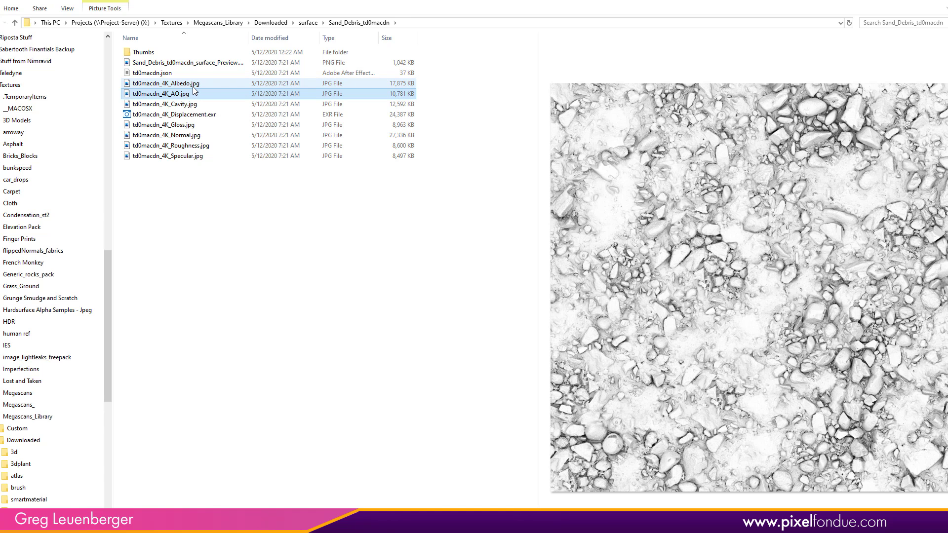
click(192, 124)
click(191, 94)
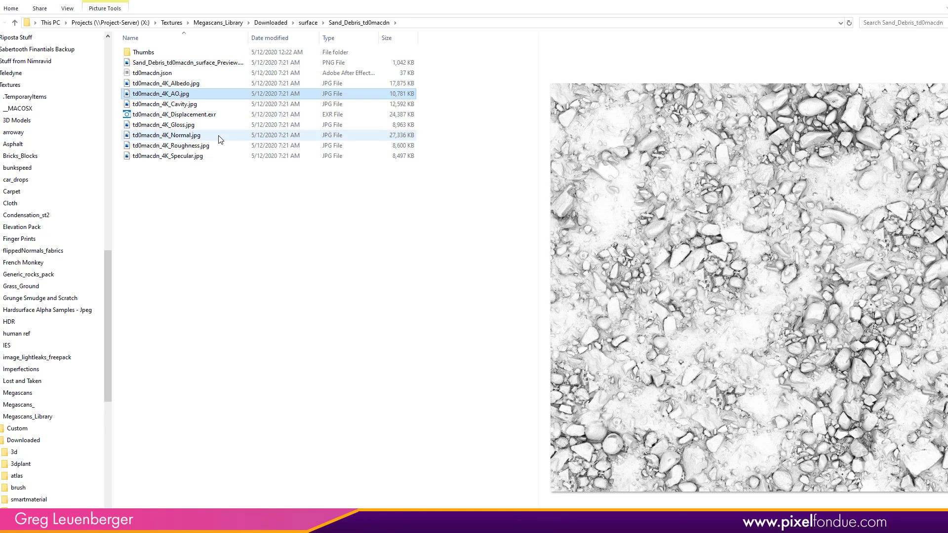
click(217, 136)
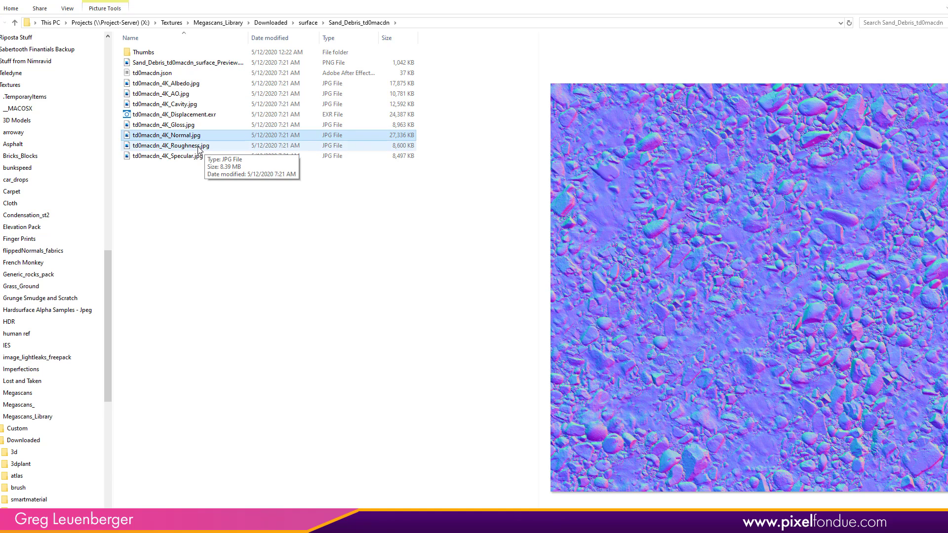
click(199, 146)
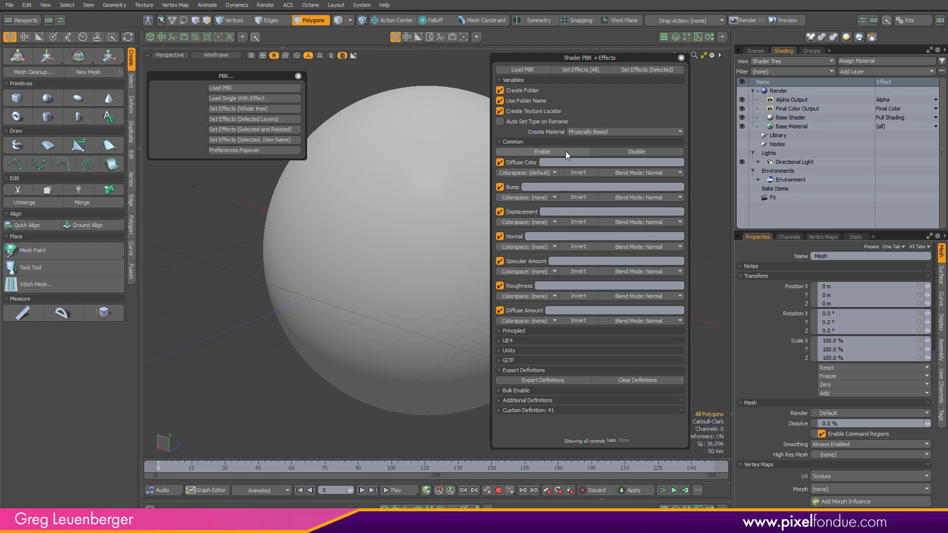
- Set the Base Material's shading model to Principled
click(509, 143)
click(509, 144)
click(805, 127)
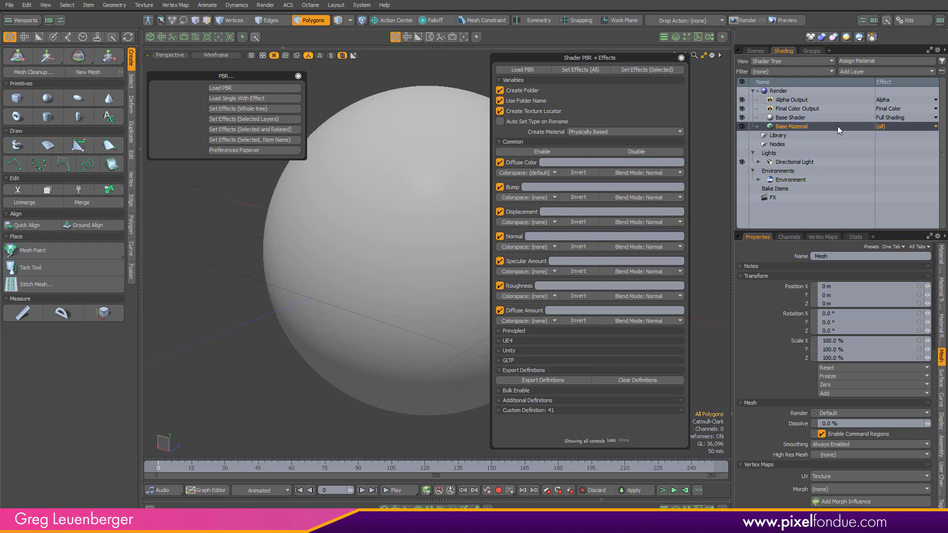
click(942, 256)
click(879, 266)
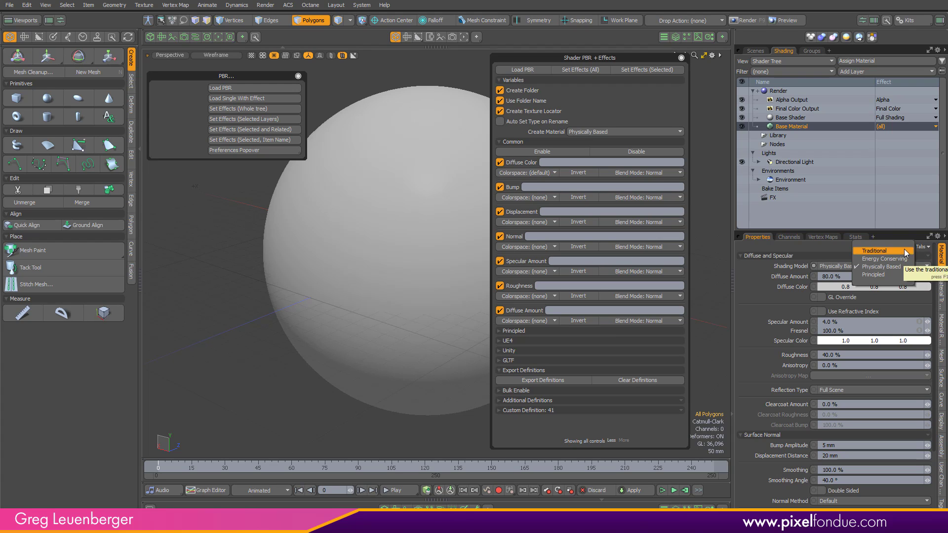
click(895, 273)
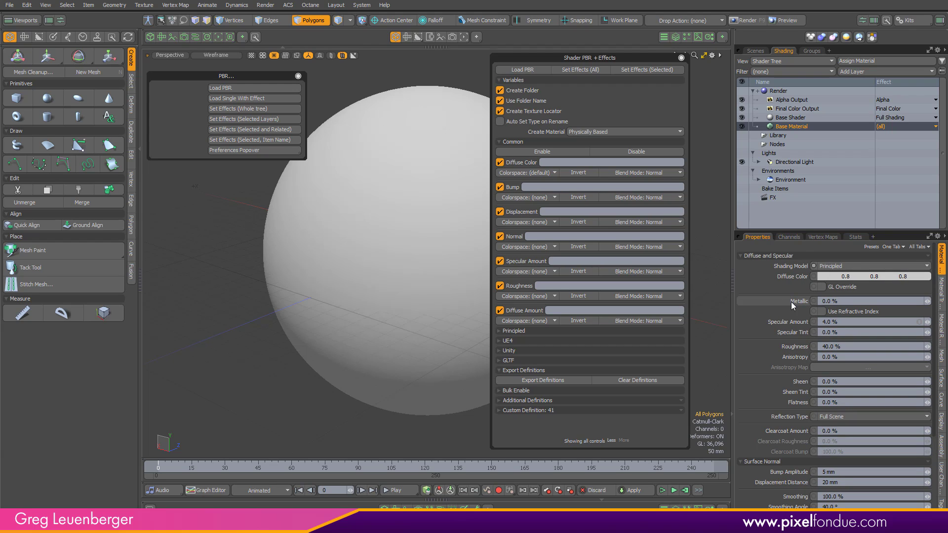
- Examine the Principled texture definitions in the PBR preferences, then return to the Common ones
click(500, 142)
click(499, 151)
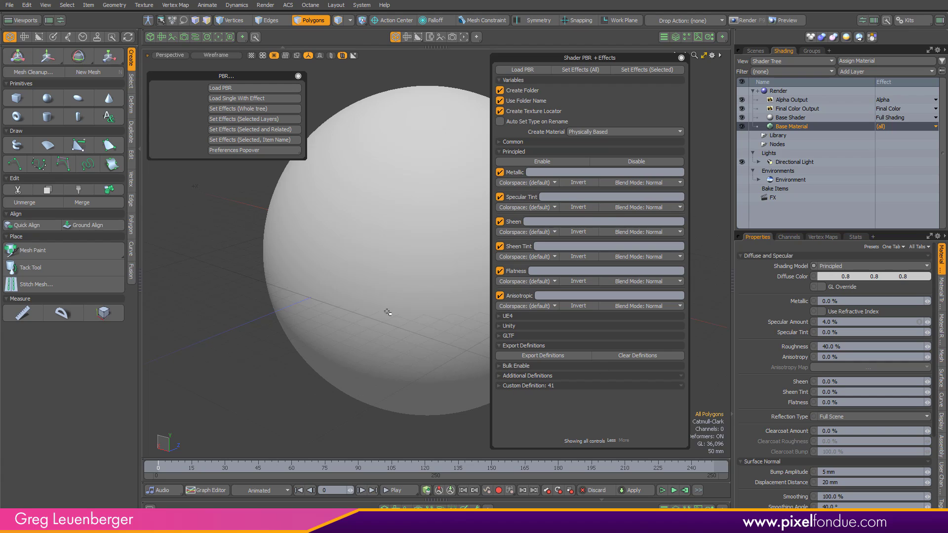
click(504, 151)
click(505, 143)
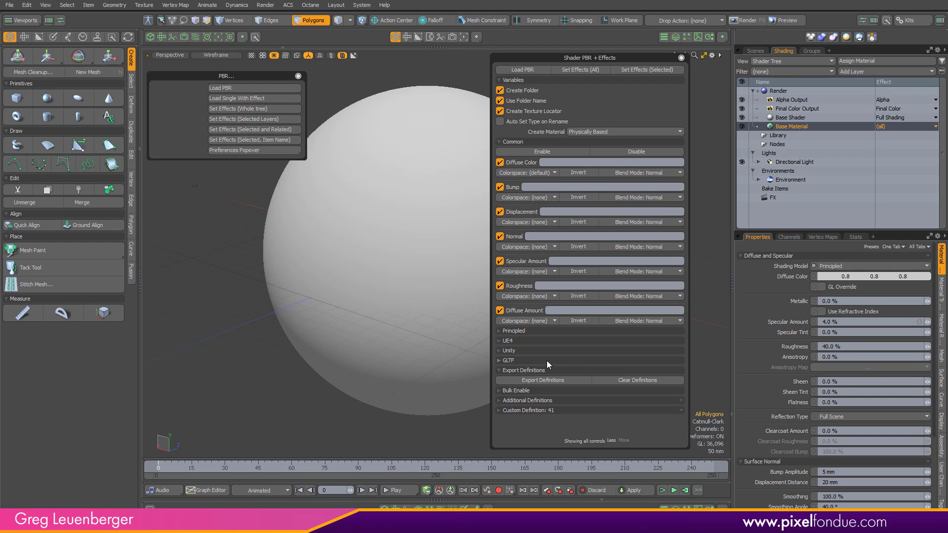
- Examine the custom material types that can be added to the Shader Tree
click(849, 72)
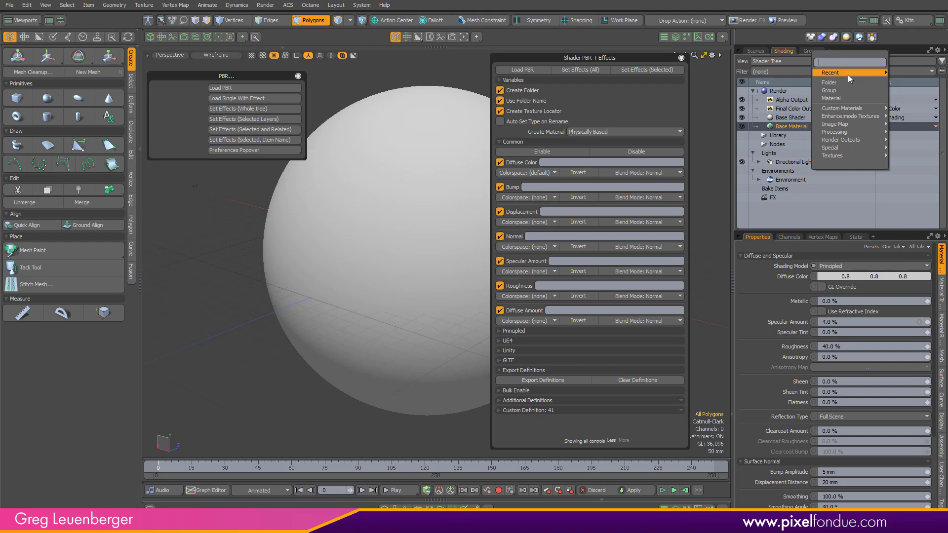
mouse_move(840, 109)
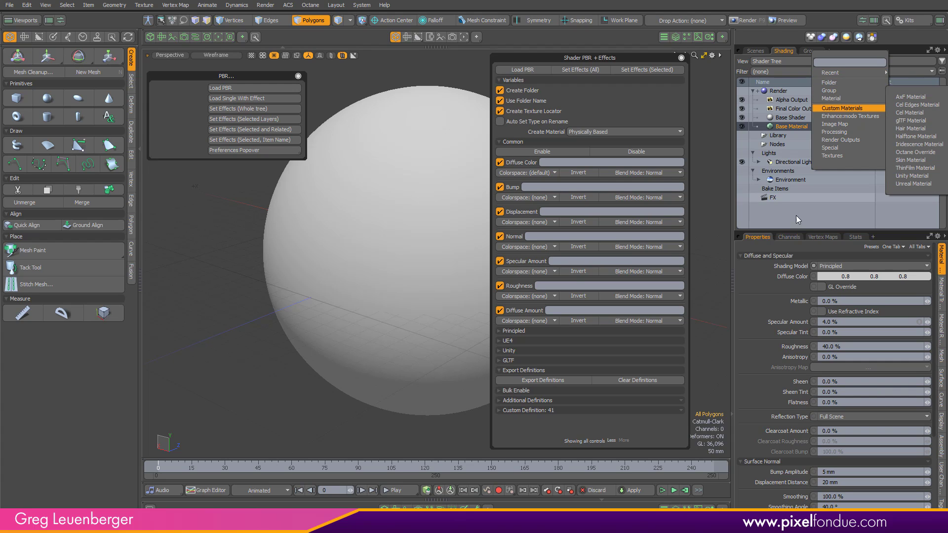
click(622, 98)
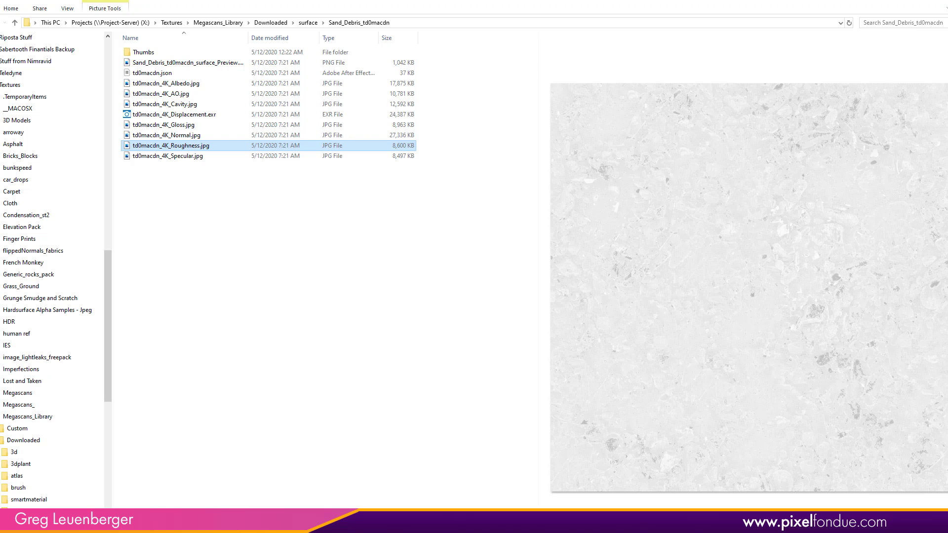
- Enter the search strings Albedo for Diffuse Color, Bump for Bump, Displacement for Displacement and Normal for Normal
click(200, 84)
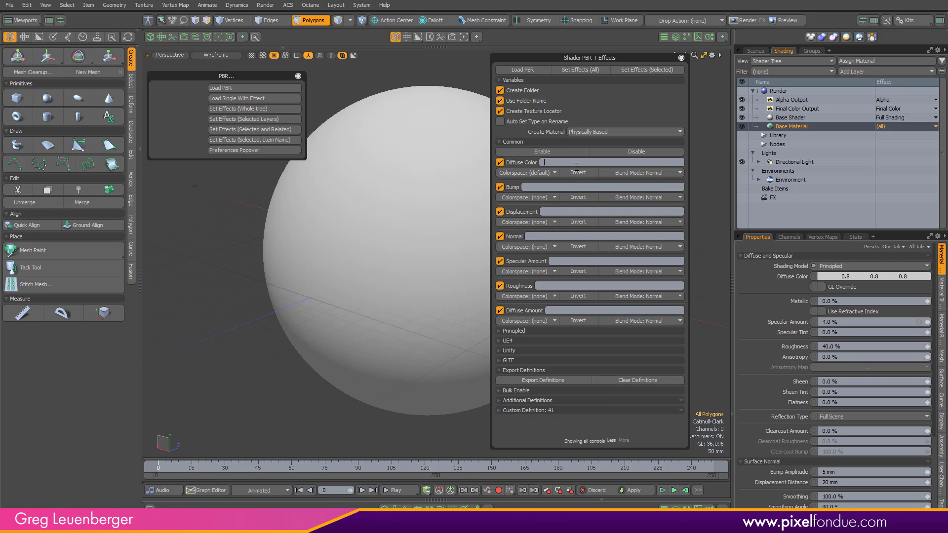
text(Albedo)
click(544, 190)
text(Bum)
text(Displacement)
text(Norma)
- Enter the search strings Specular for Specular Amount, Roughness for Roughness and AO for Diffuse Amount
text(Specua)
key(BackSpace)
key(BackSpace)
key(BackSpace)
text(ular)
text(Roughness)
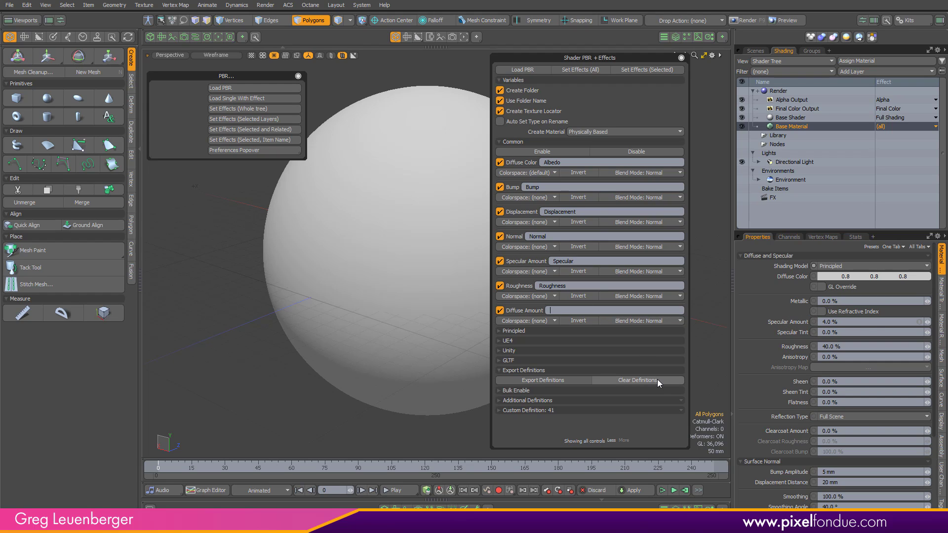
text(AO)
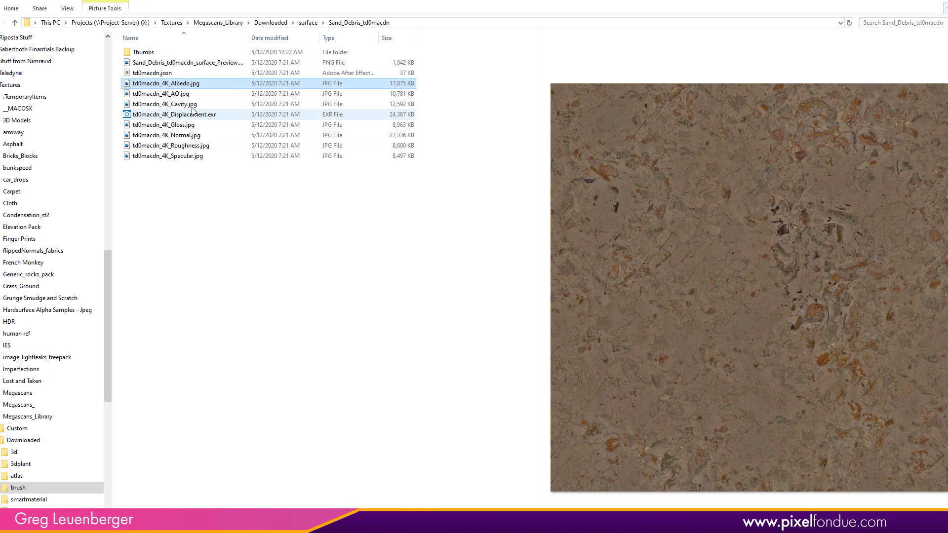
- Set up the existing custom definition with search string Cavity, RGBA effect Diffuse Amount and colorspace (none)
click(177, 104)
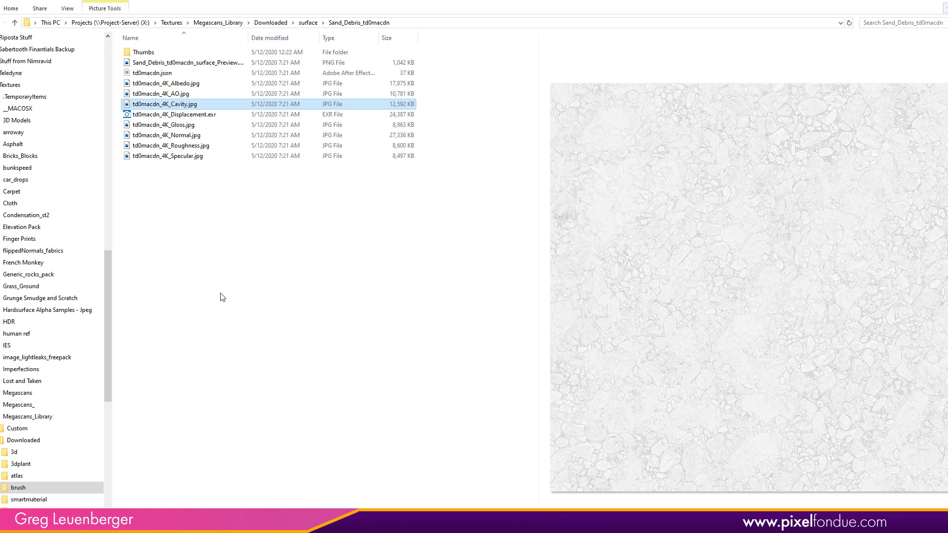
click(190, 125)
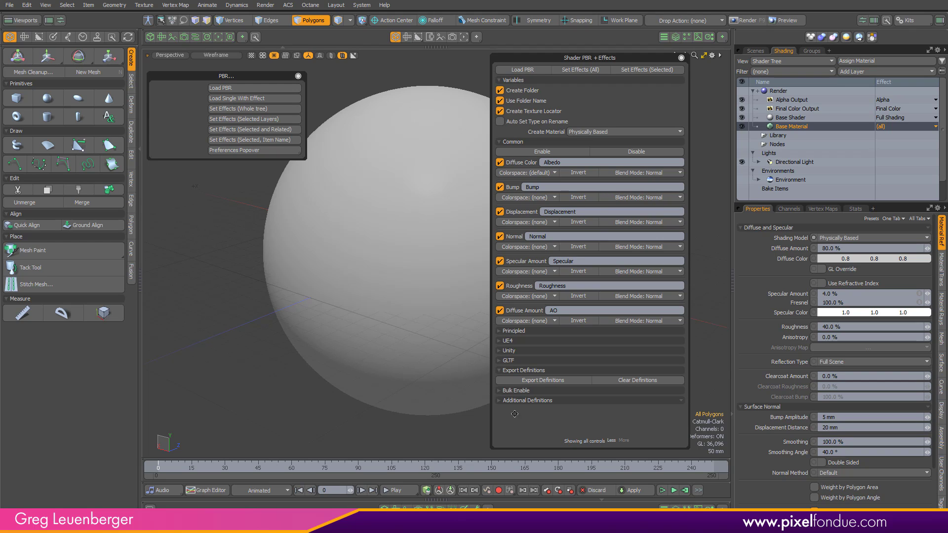
click(499, 400)
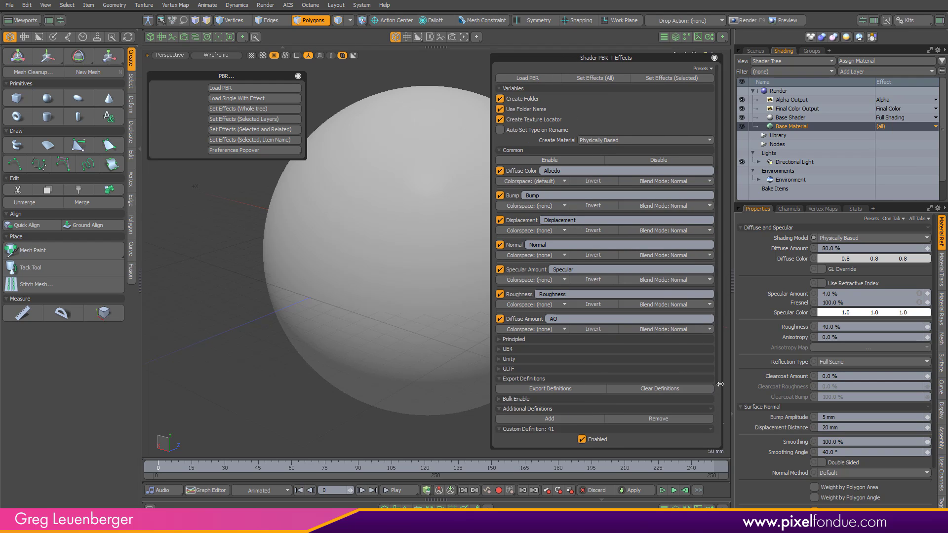
drag(720, 380, 725, 419)
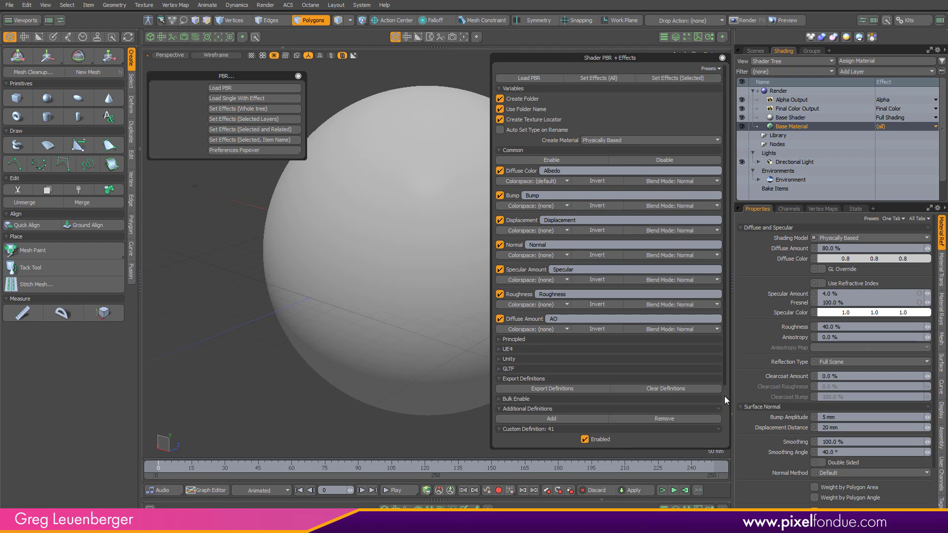
click(545, 361)
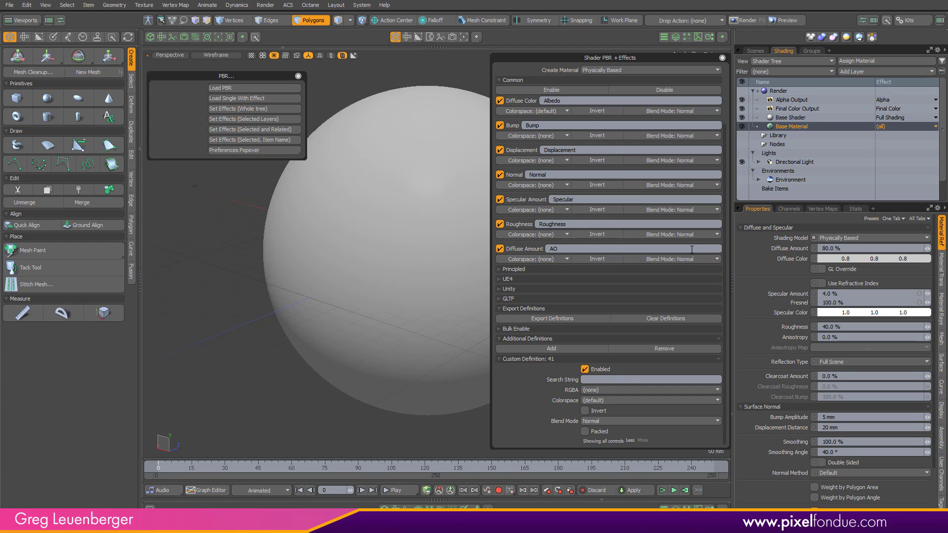
text(Cavity)
click(603, 391)
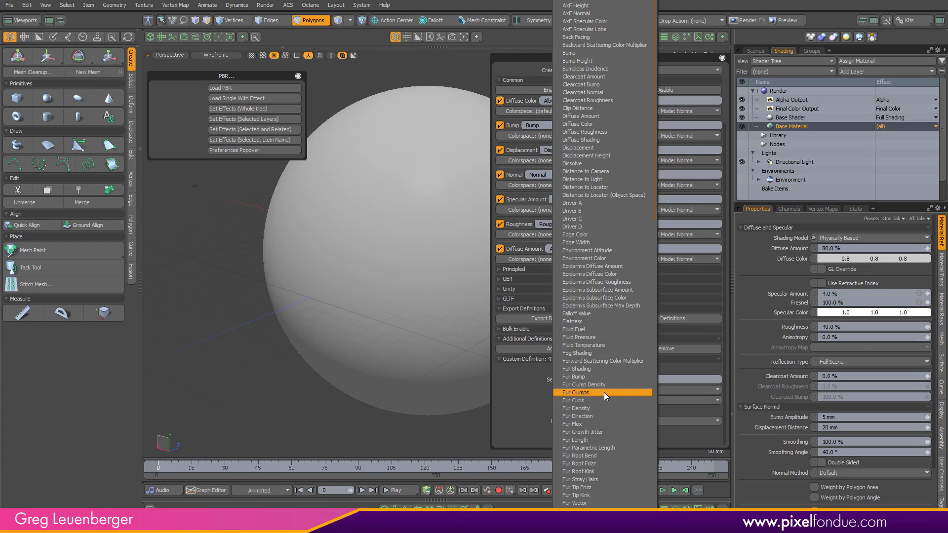
click(600, 118)
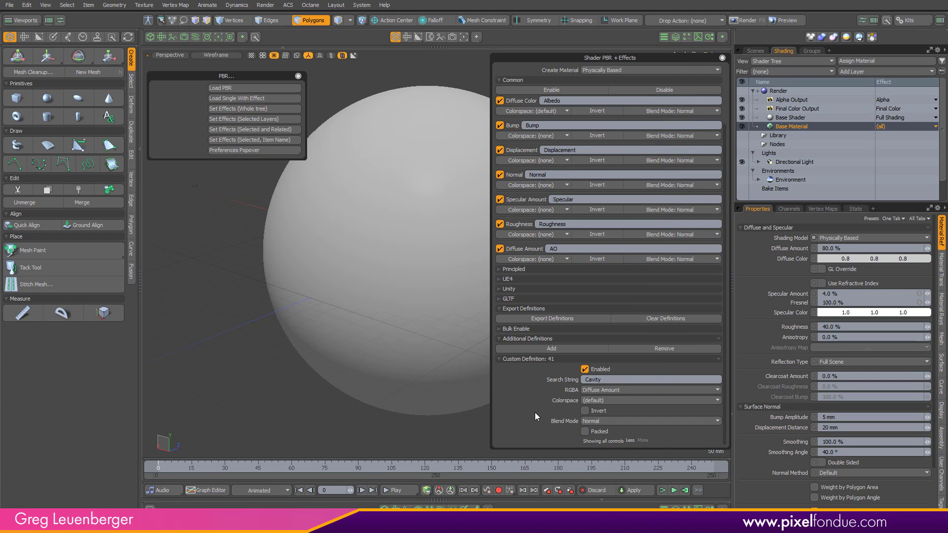
click(610, 401)
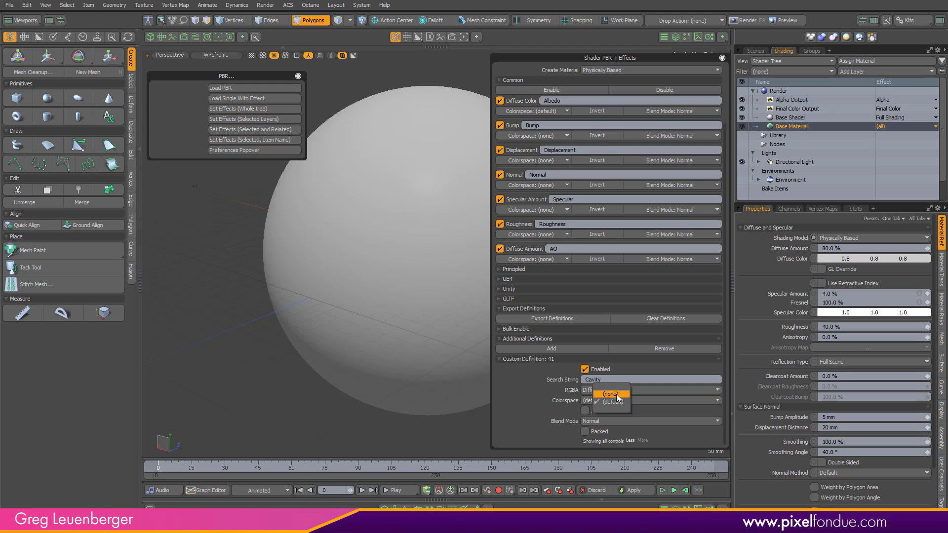
click(611, 390)
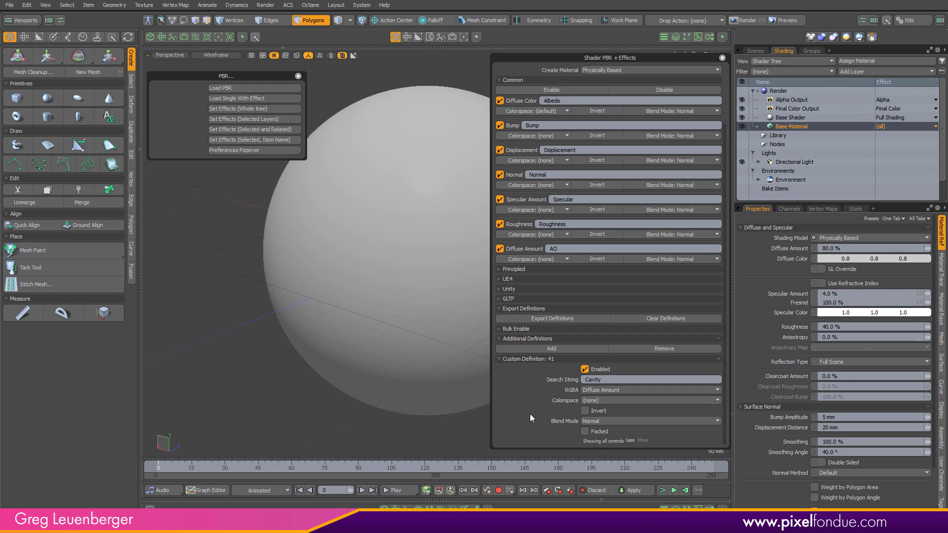
- Add a second custom definition with search string Gloss and RGBA effect Roughness
click(538, 349)
drag(724, 347, 734, 431)
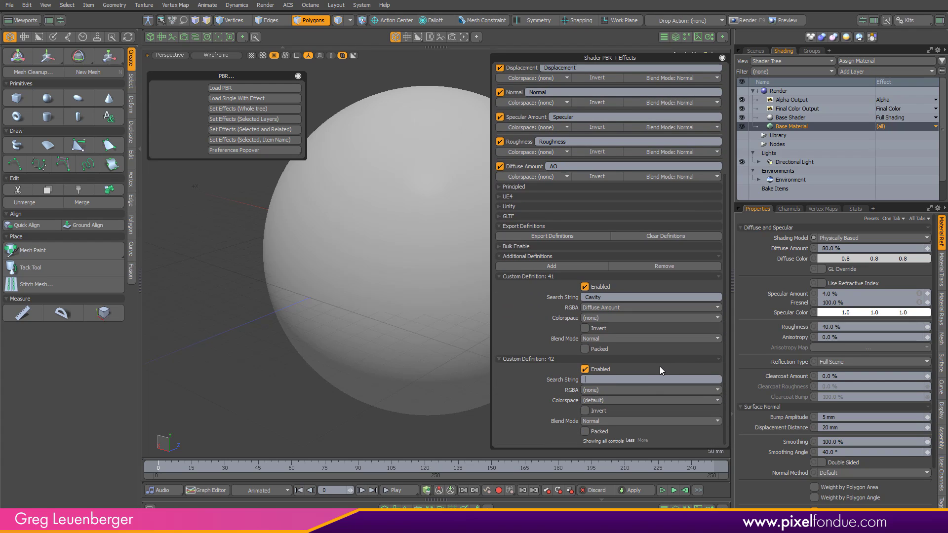
text(Gloss)
click(623, 380)
click(623, 391)
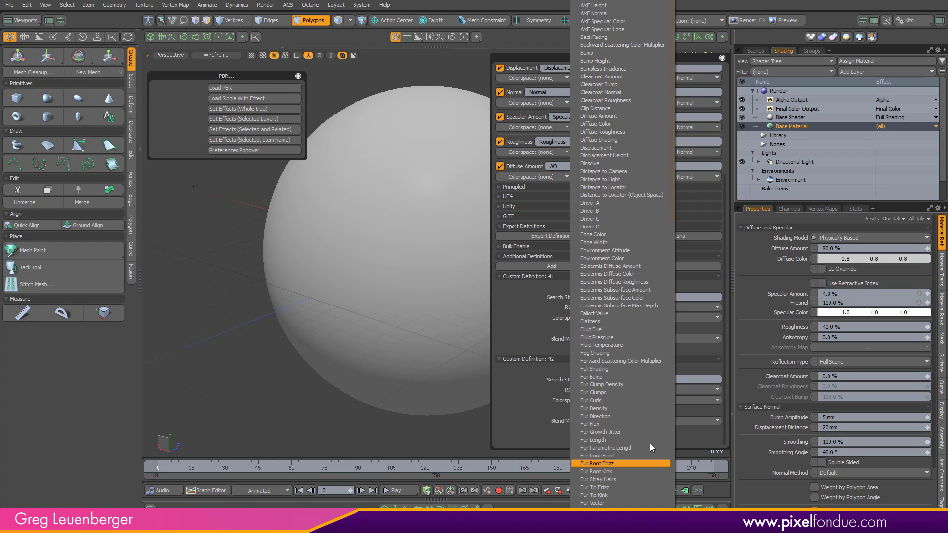
scroll(662, 316, down, 10)
scroll(671, 230, down, 5)
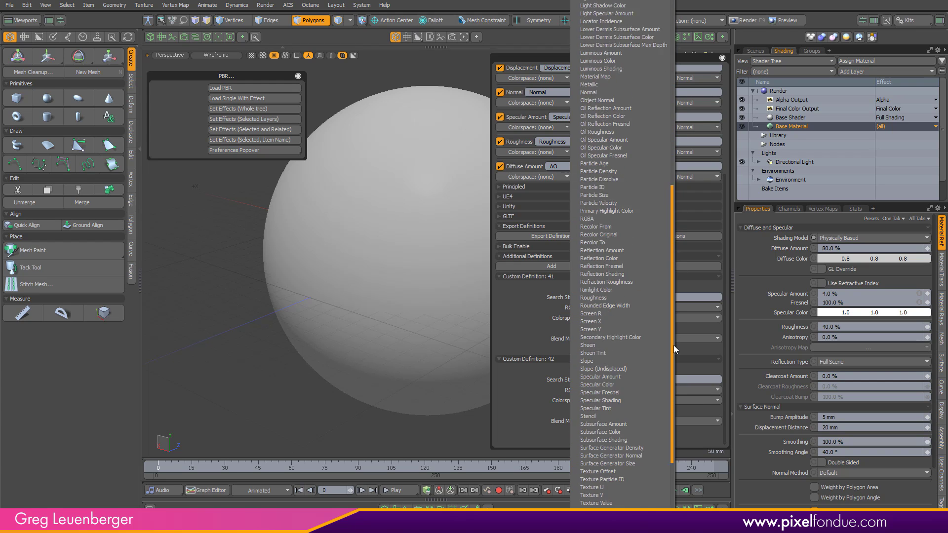
scroll(673, 398, down, 1)
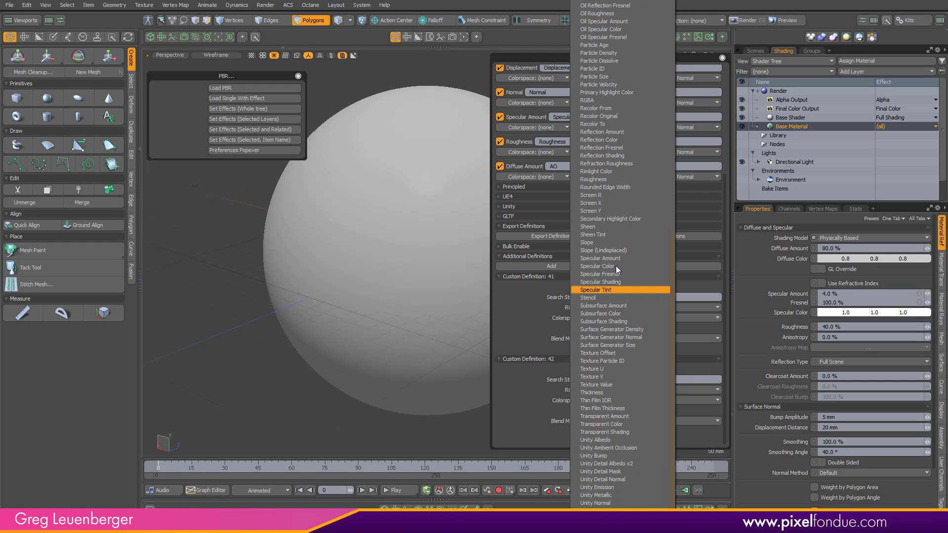
click(609, 180)
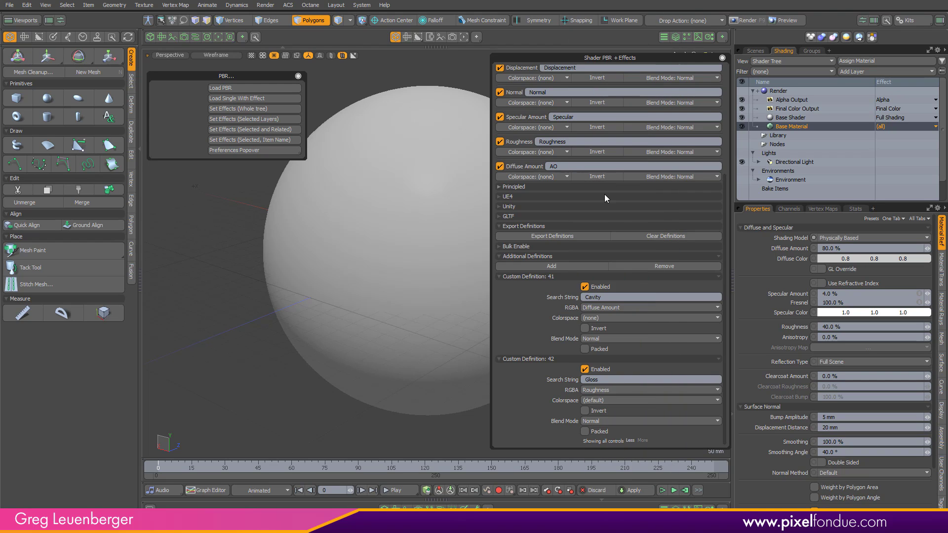
- Enable Invert for the Gloss definition and set its colorspace to (none)
click(605, 410)
click(619, 400)
click(619, 391)
drag(725, 220, 647, 75)
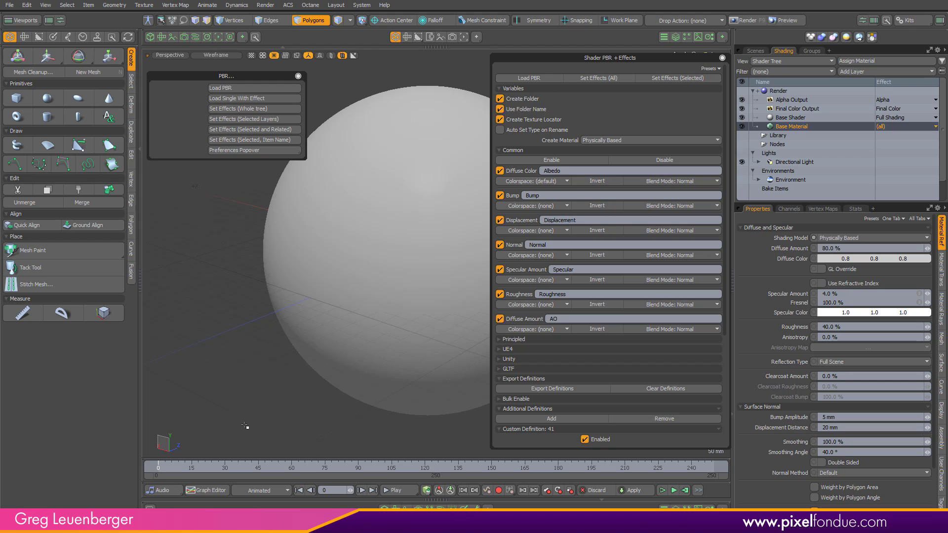
- Examine the default colorspace settings under Color Management in the preferences, and close the preferences window
click(362, 5)
click(364, 15)
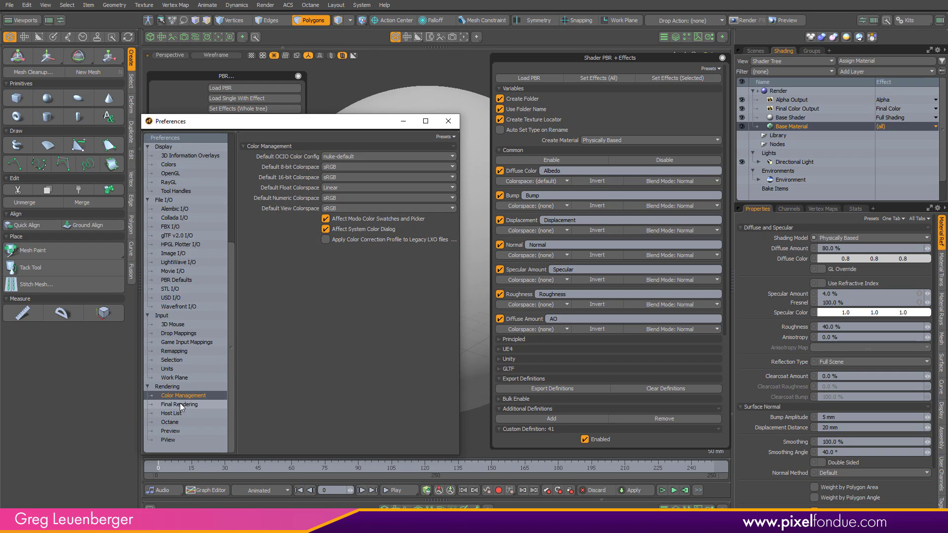
click(181, 404)
click(185, 396)
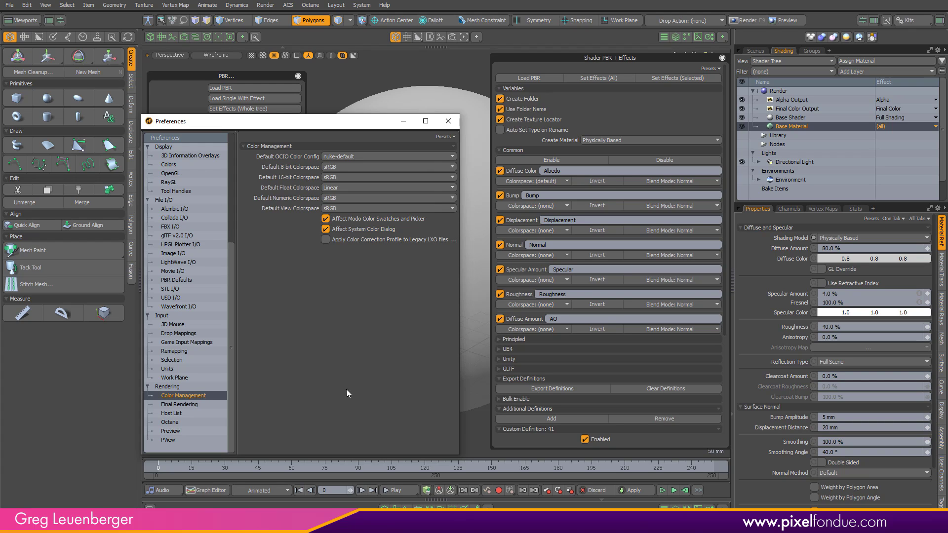
click(449, 121)
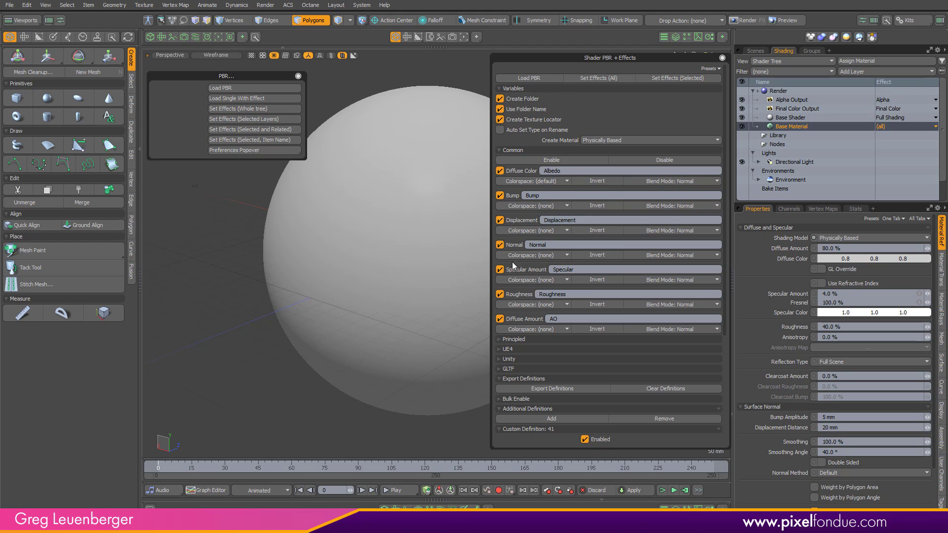
- Review the colorspace options for the Normal and Displacement maps, keeping both at (none)
click(539, 255)
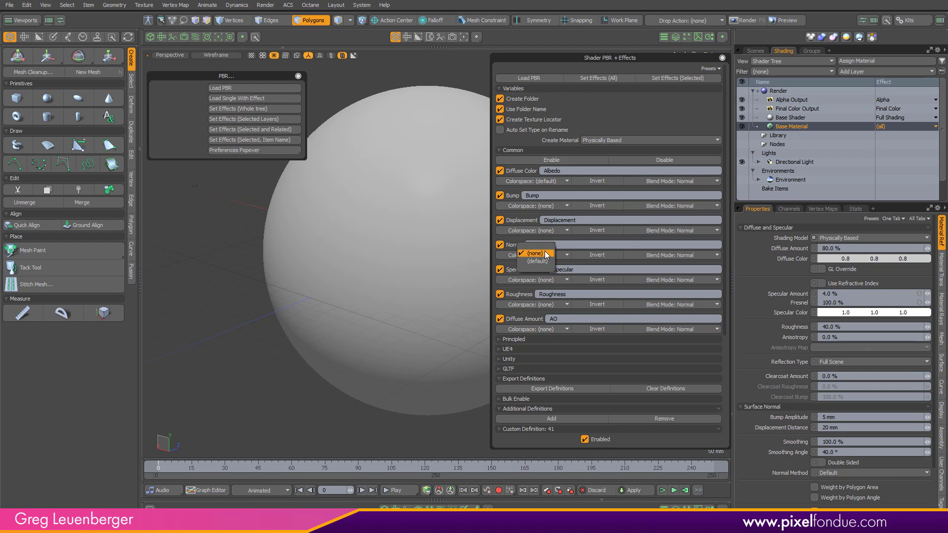
click(544, 253)
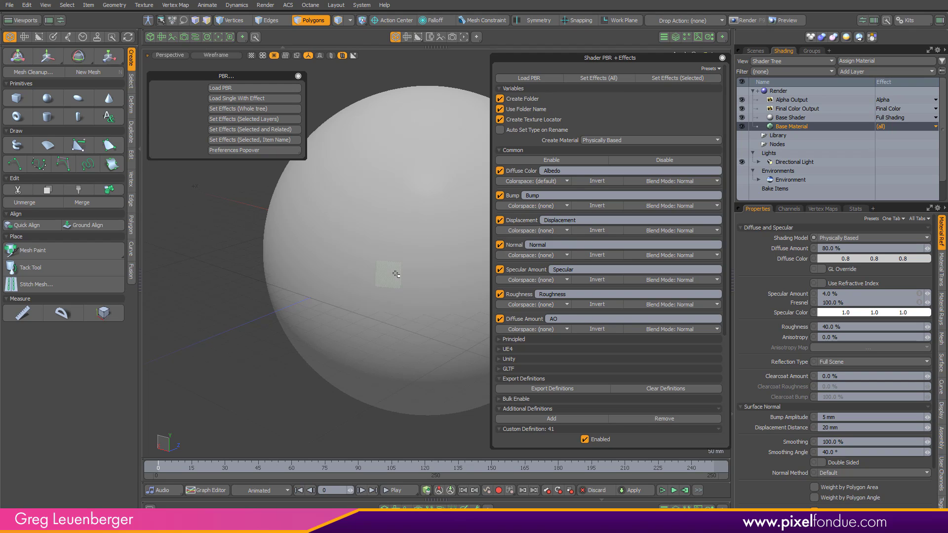
click(556, 231)
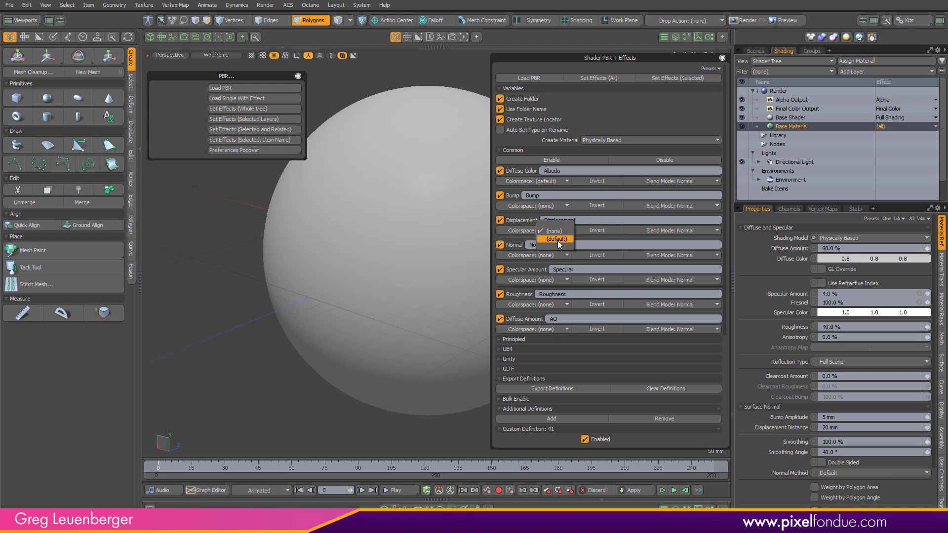
click(560, 230)
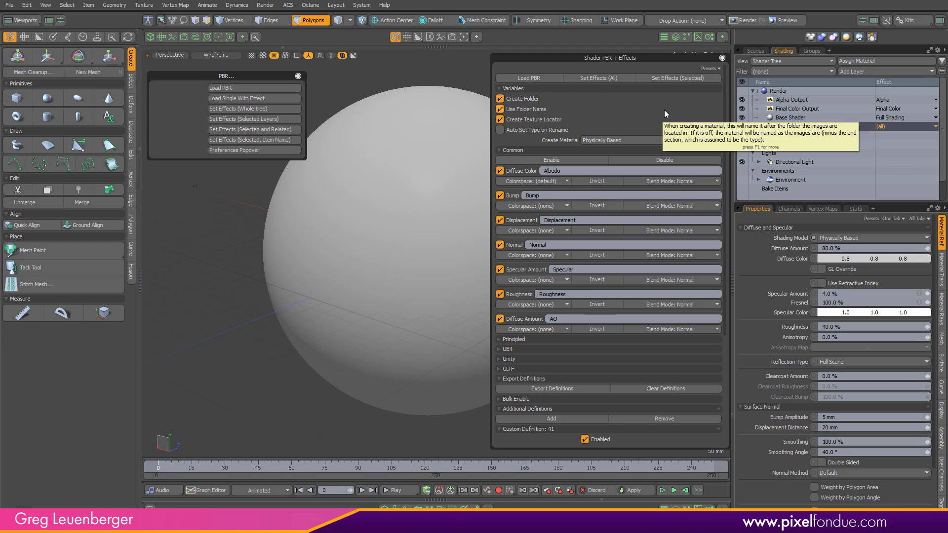
- Review the Create Material types, keeping Physically Based, and check the map file names in the Sand_Debris_td0macdn folder
click(661, 142)
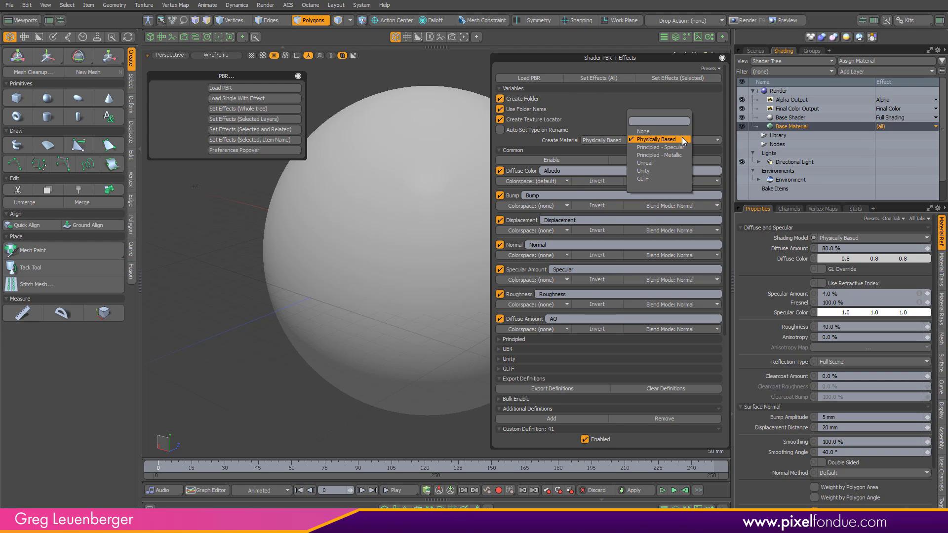
click(682, 138)
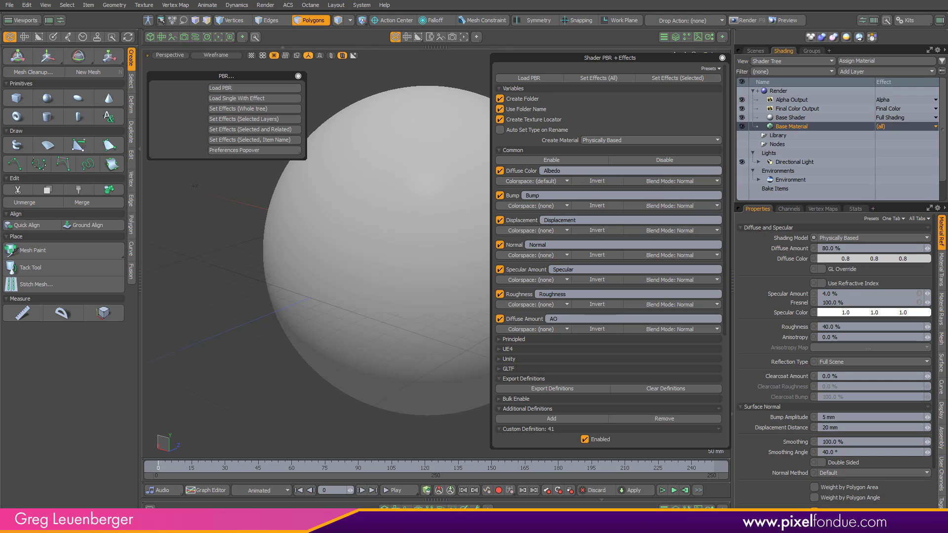
key(alt+Tab)
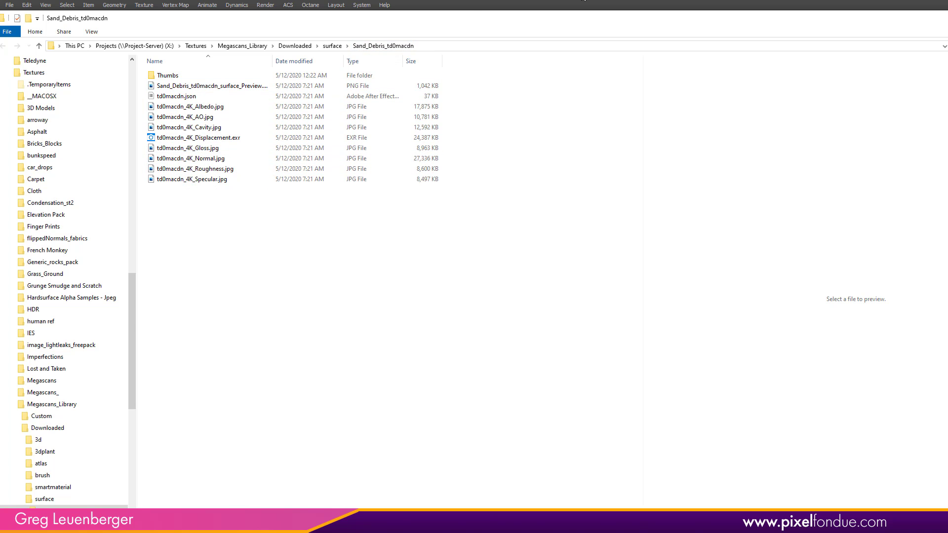
click(584, 2)
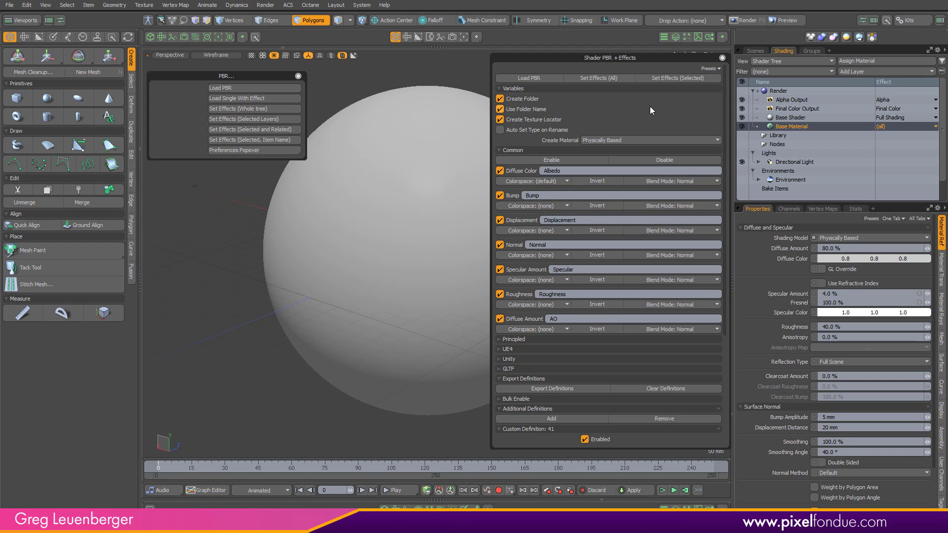
click(608, 141)
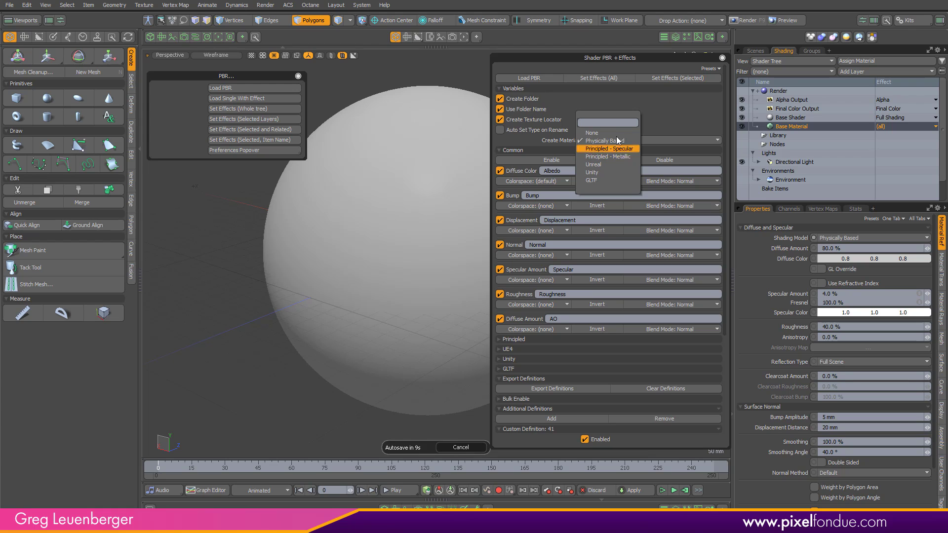
click(459, 449)
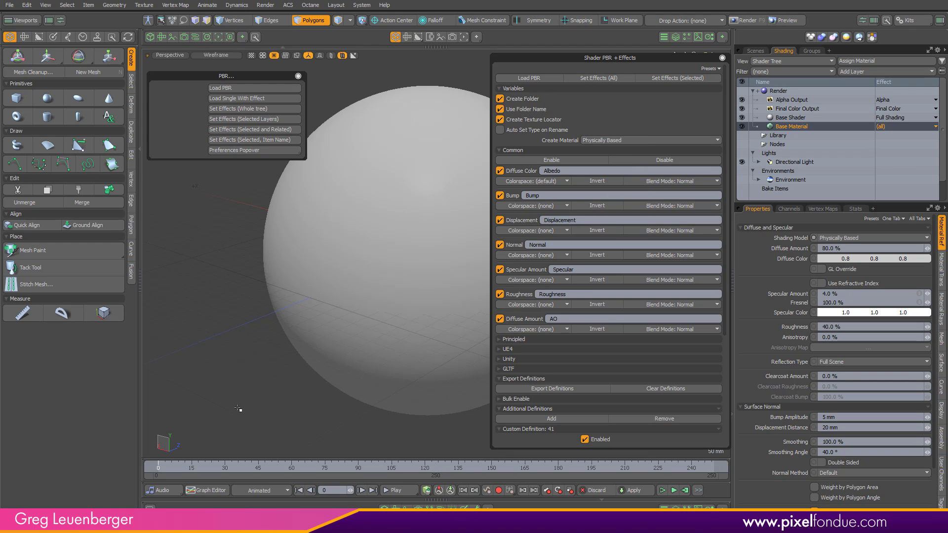
- Close the PBR preferences and load the Sand_Debris_td0macdn texture set through Load PBR, choosing td0macdn_4K_Albedo.jpg
key(alt+Tab)
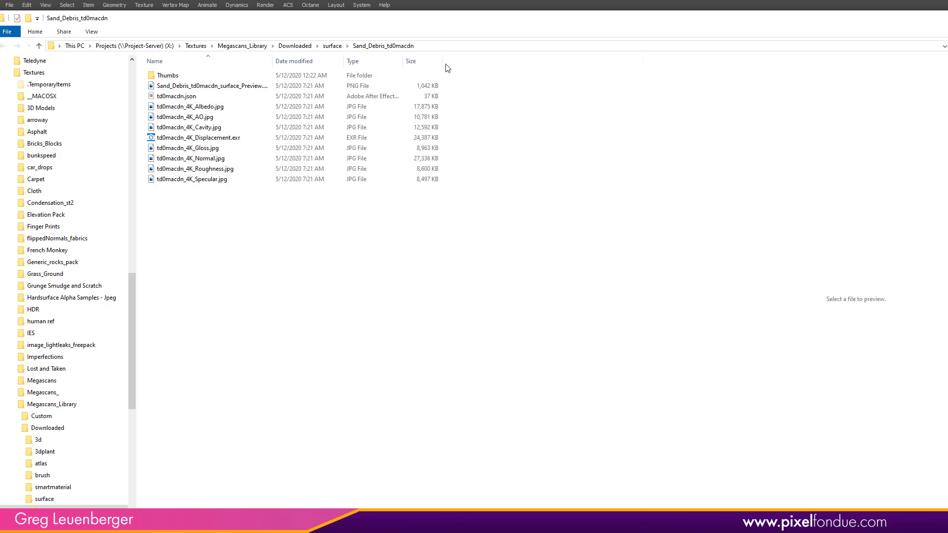
click(470, 47)
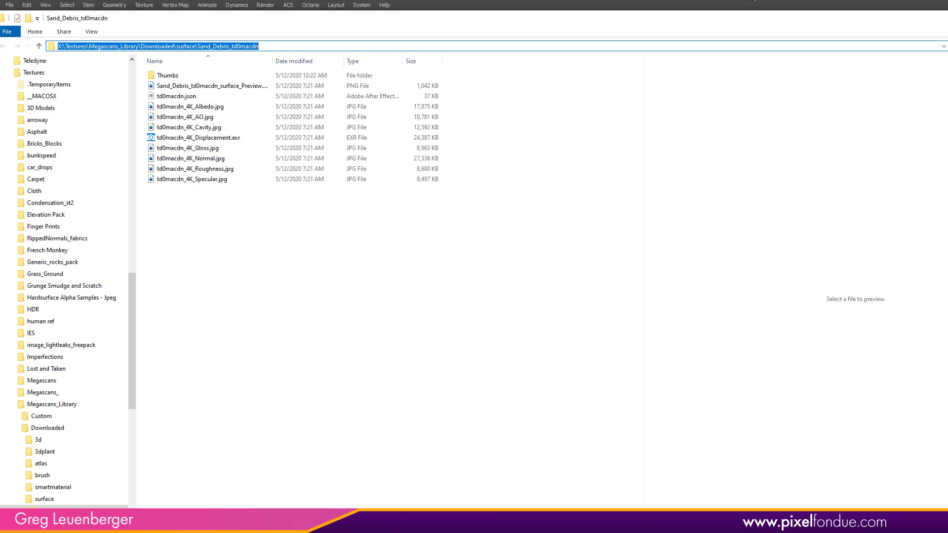
key(alt+Tab)
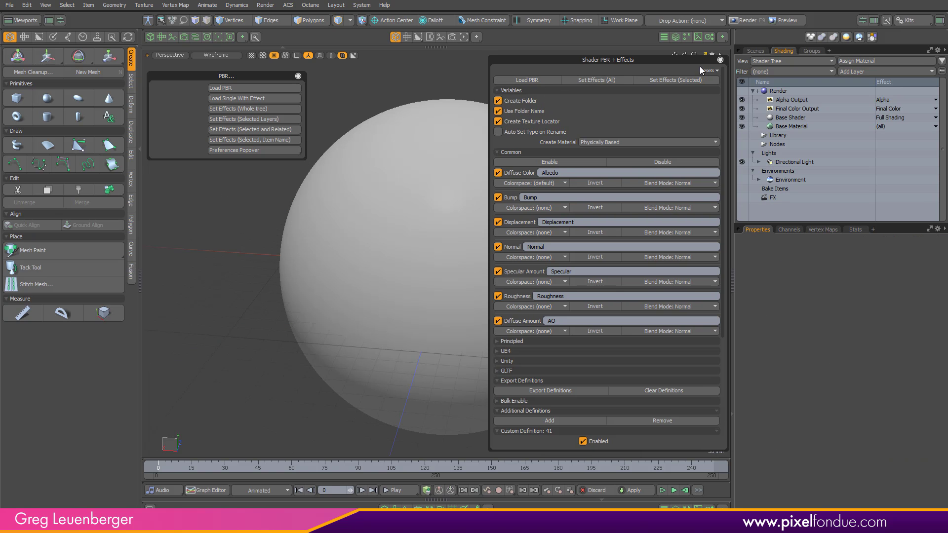
click(720, 60)
click(244, 89)
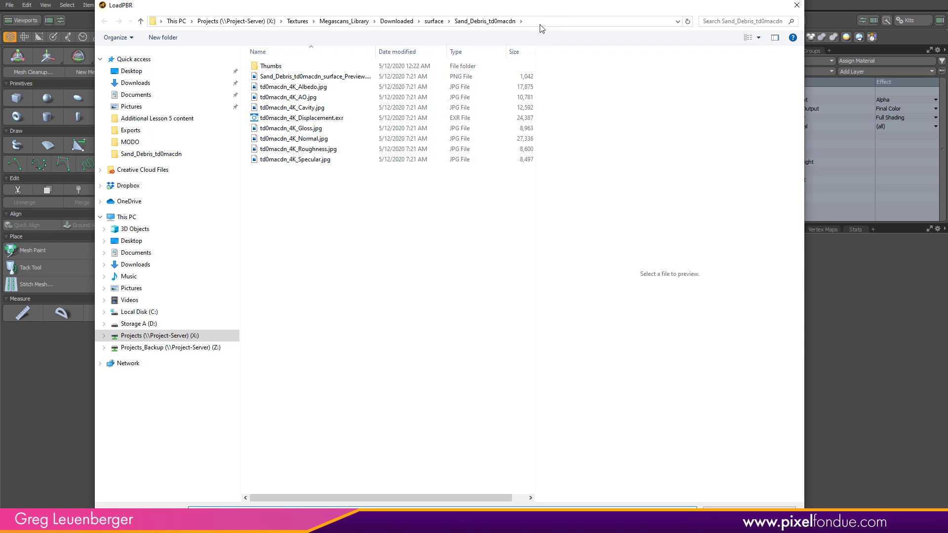
click(553, 21)
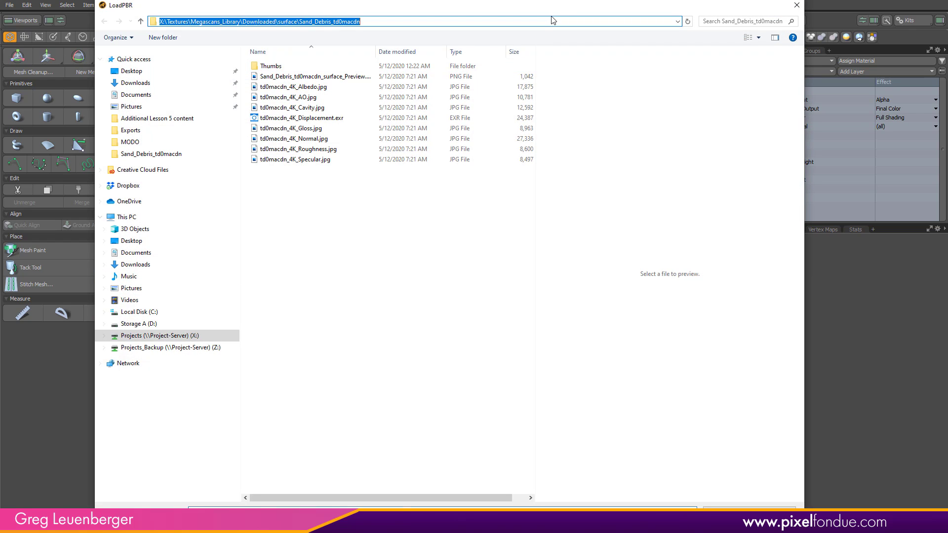
key(Escape)
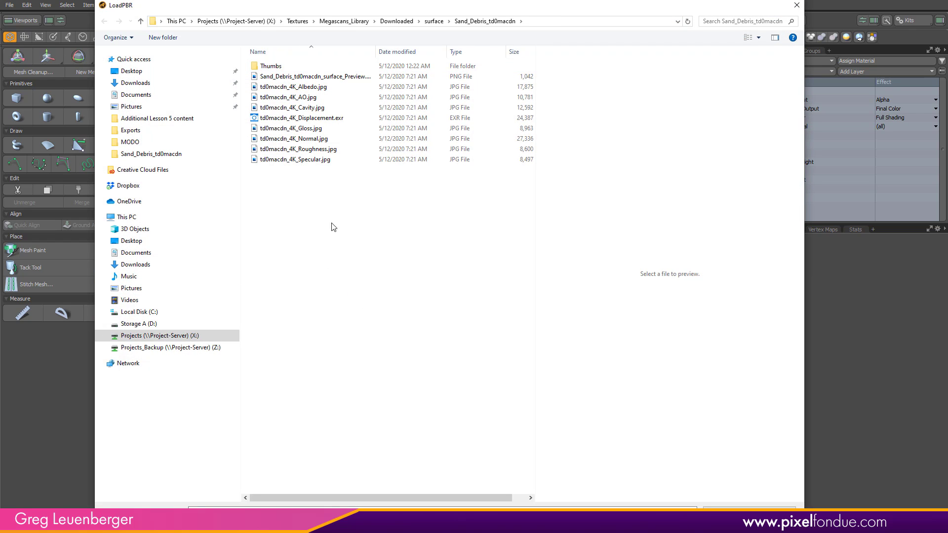
click(326, 89)
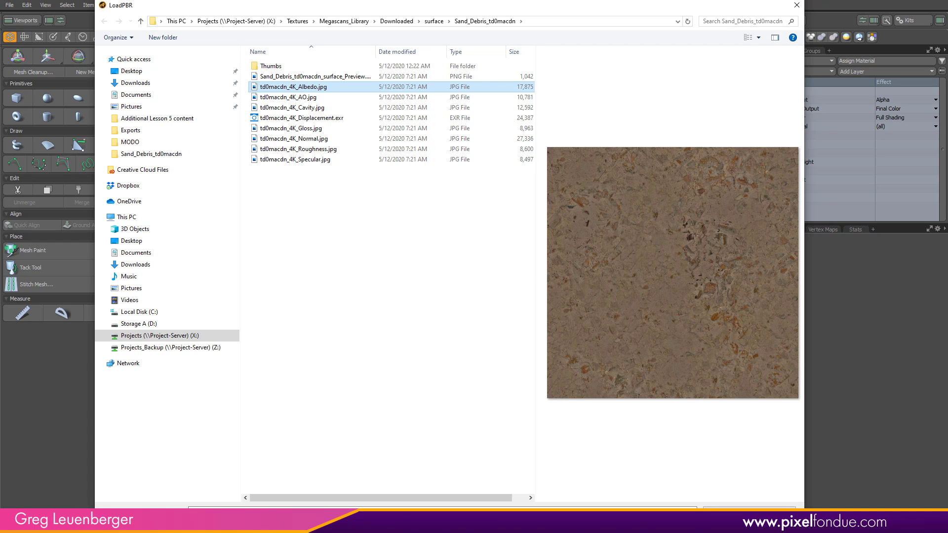
click(726, 525)
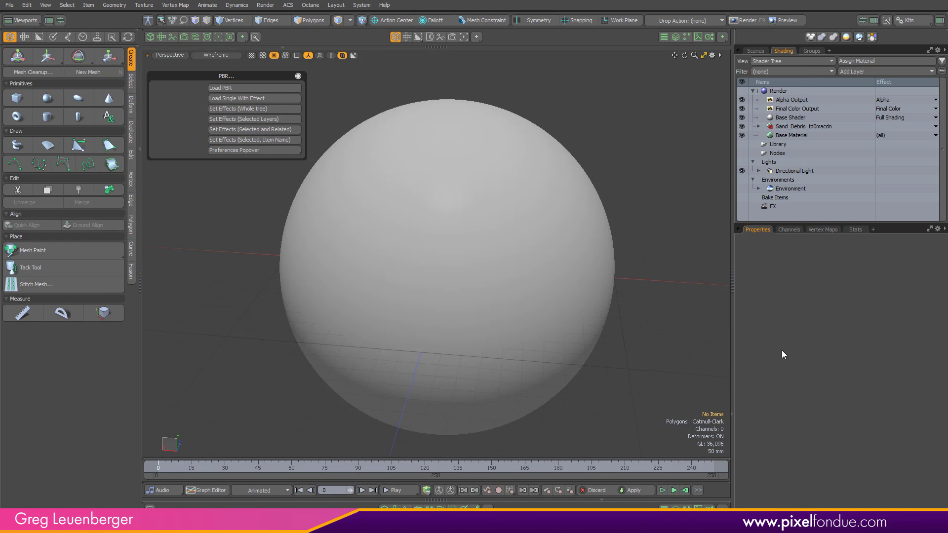
- Expand the Sand_Debris_td0macdn group in the Shader Tree and check its name and image layers against the source folder
click(758, 126)
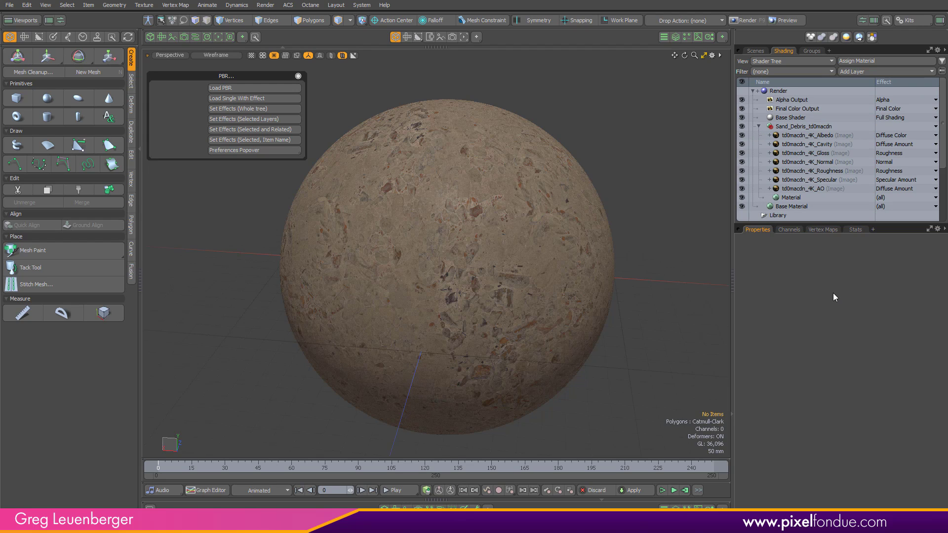
click(828, 127)
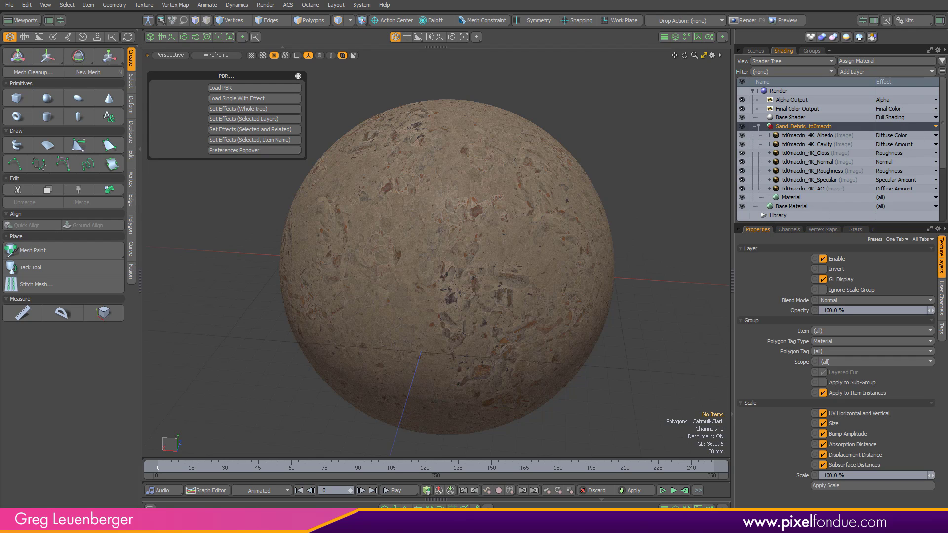
key(alt+Tab)
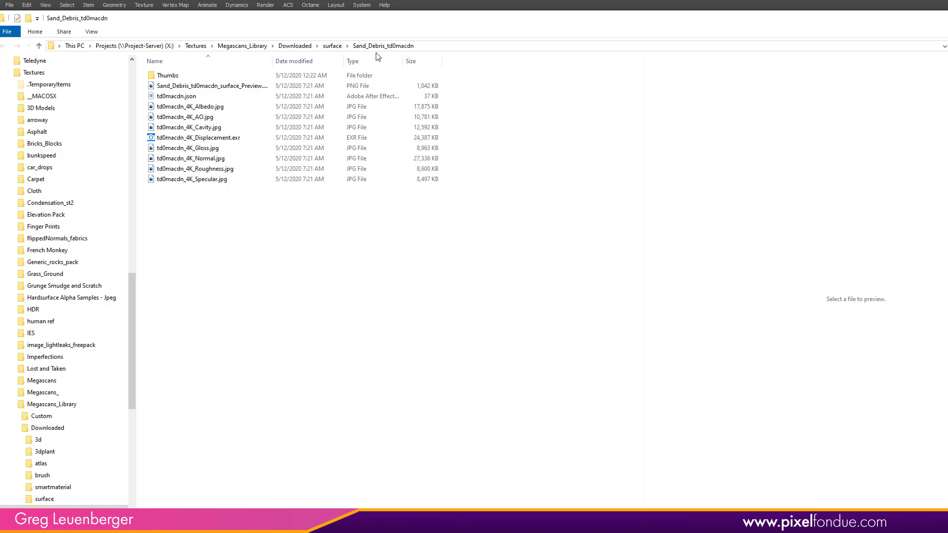
click(593, 5)
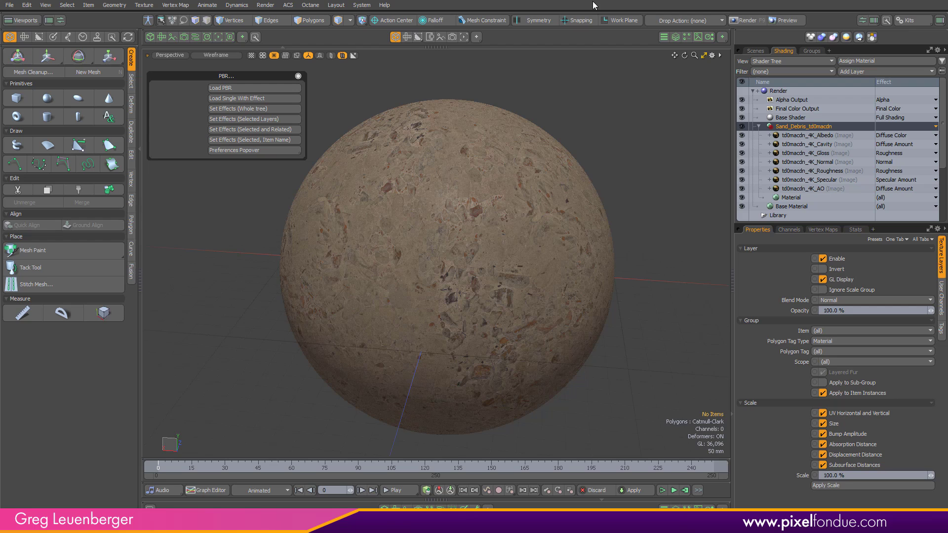
click(801, 135)
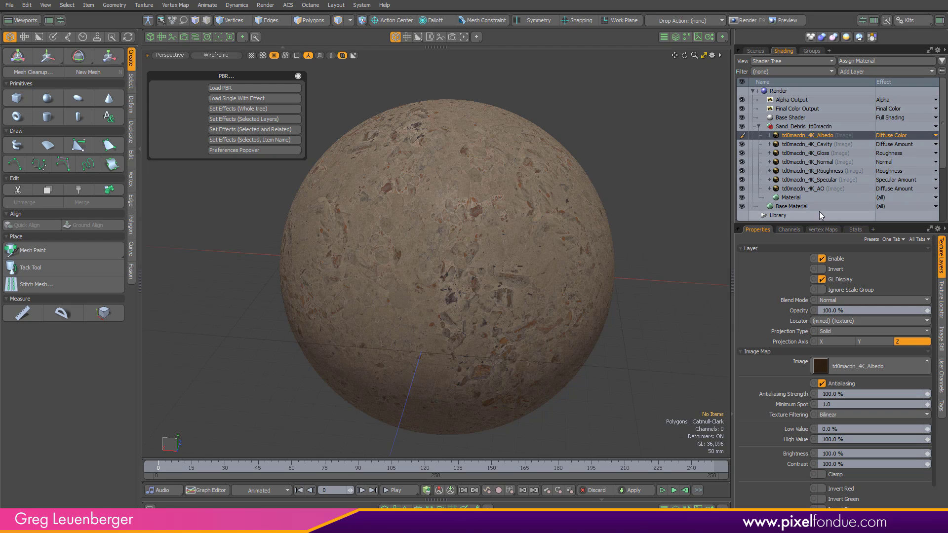
- Delete the td0macdn_4K_Gloss image layer and select the Sand_Debris_td0macdn material group
click(814, 154)
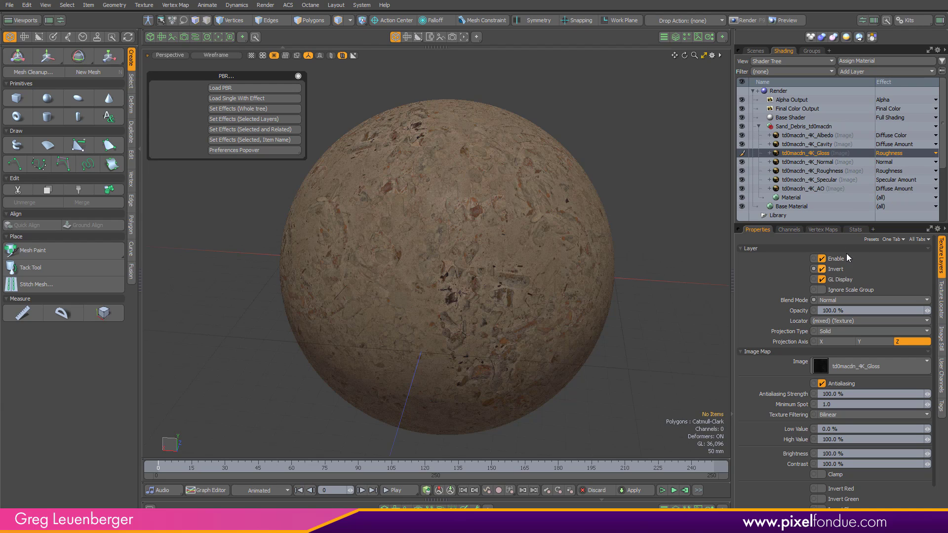
key(Delete)
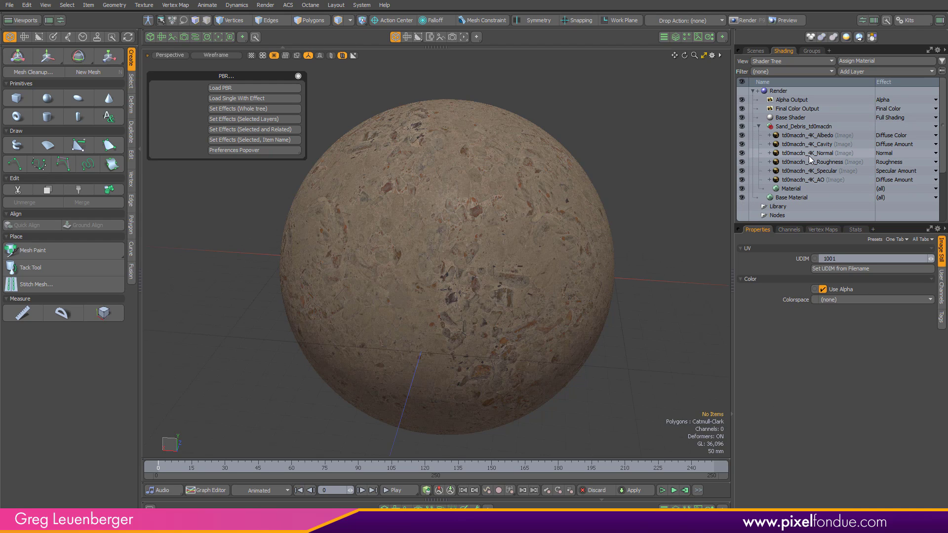
click(811, 125)
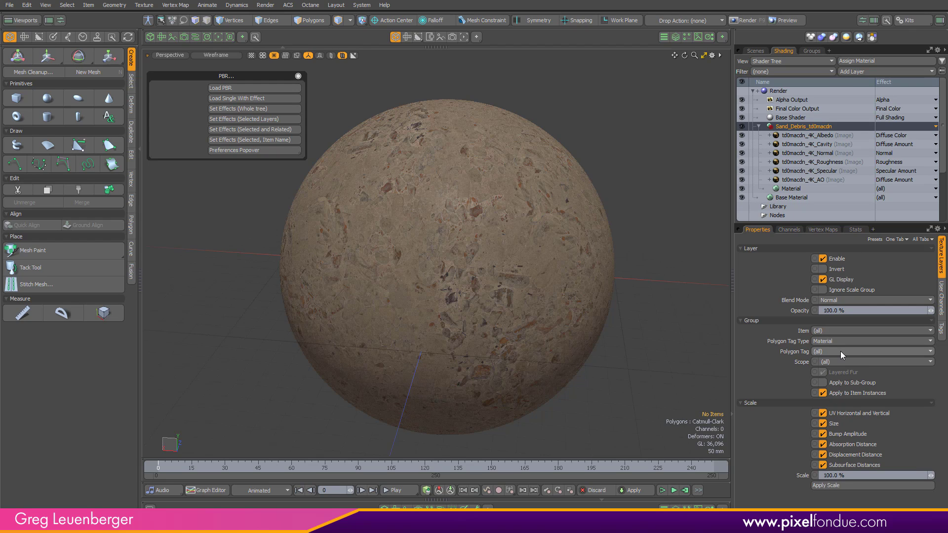
- Add a cube and move it along X to sit beside the sphere
click(16, 98)
scroll(533, 221, down, 5)
key(w)
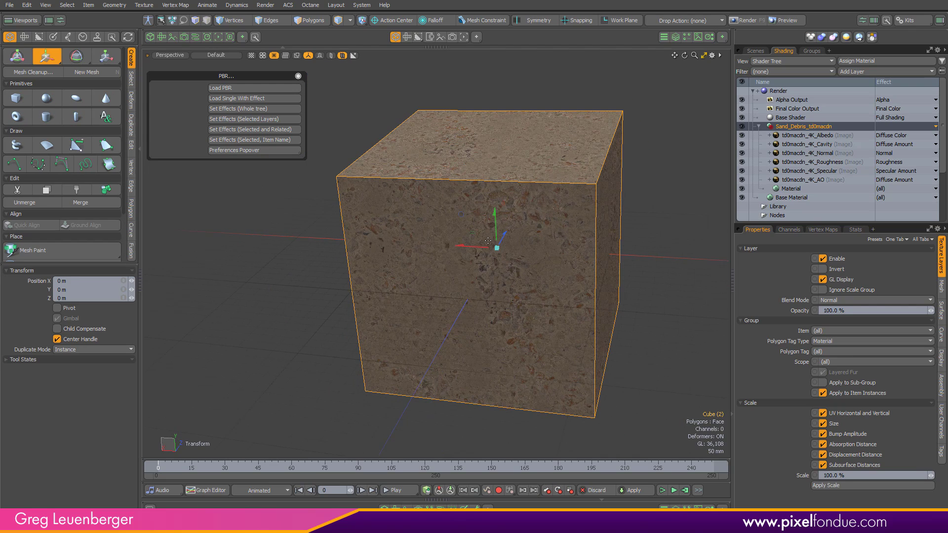
drag(497, 248, 711, 250)
middle_drag(568, 296, 454, 296)
key(space)
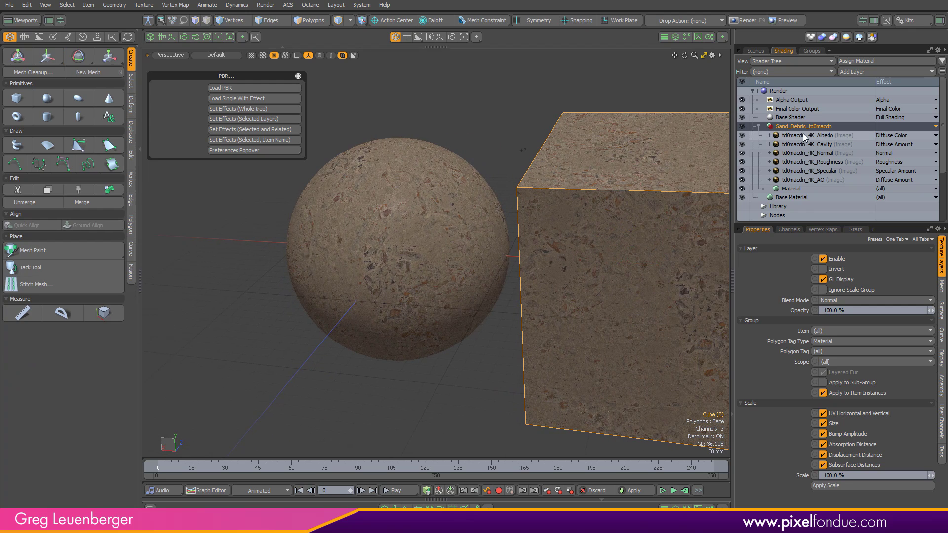
- Review the scene items available for limiting the Sand_Debris_td0macdn group and remove the test cube
click(826, 331)
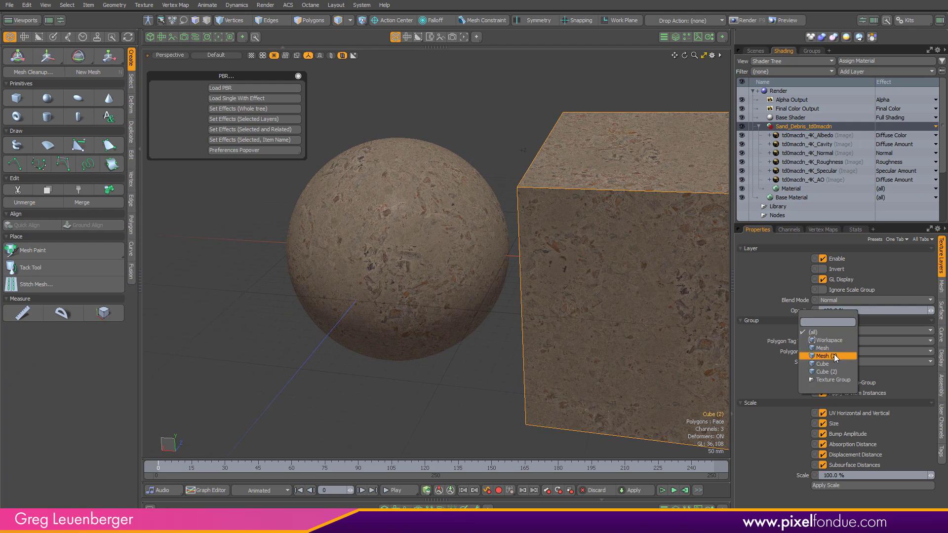
click(835, 347)
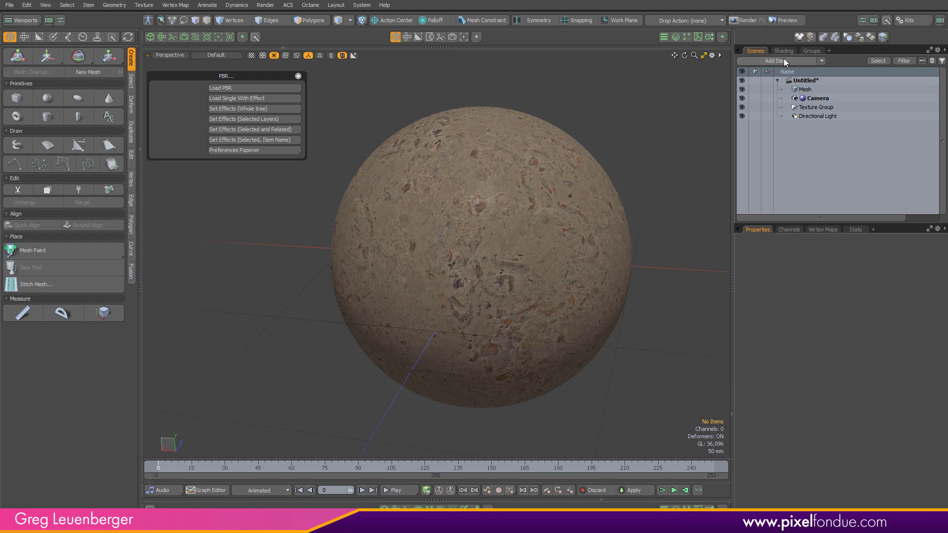
click(789, 51)
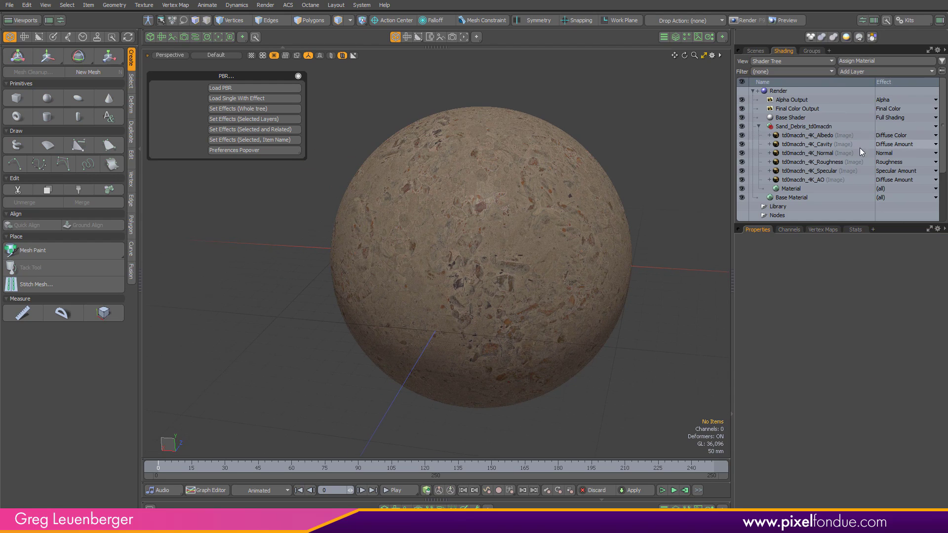
- Expand all six Sand_Debris_td0macdn image layers to show their texture locators and enlarge the Shader Tree area
click(800, 135)
click(769, 135)
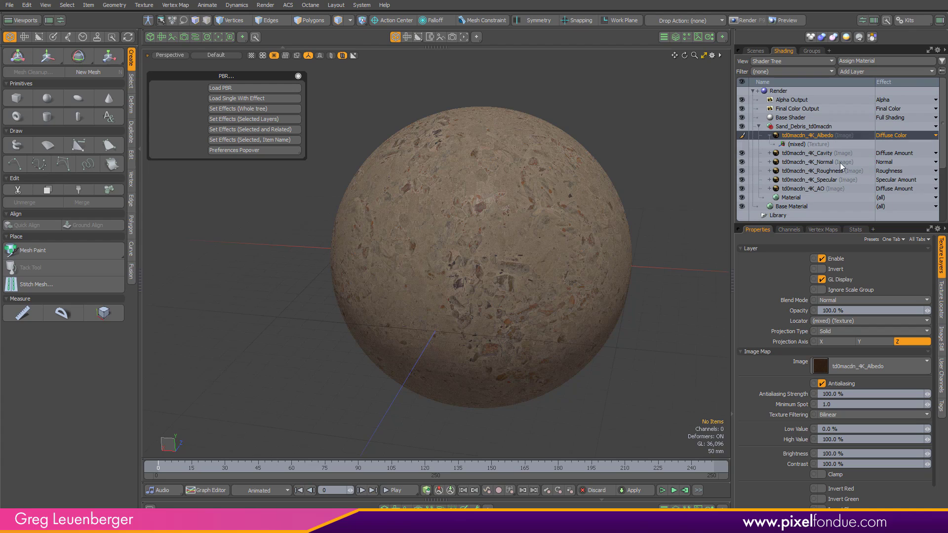
click(771, 189)
click(769, 180)
click(769, 171)
click(769, 162)
click(769, 153)
drag(821, 223, 821, 297)
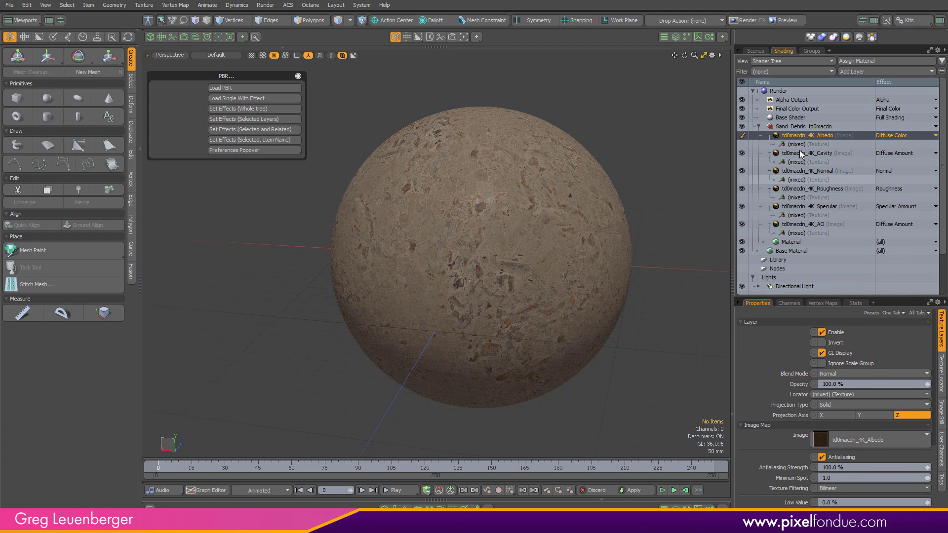
- Select all six texture locators and set their projection type to UV Map, using the Texture UV map
click(816, 145)
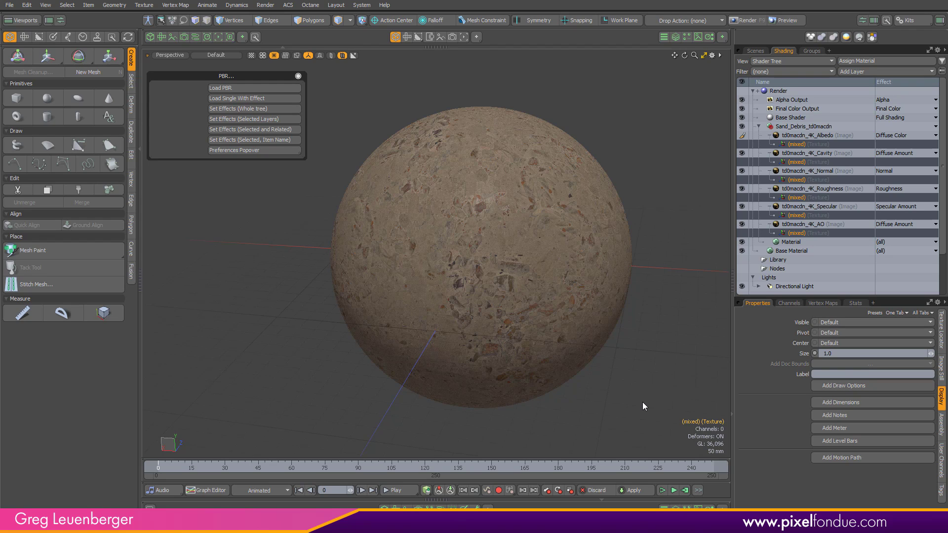
click(942, 329)
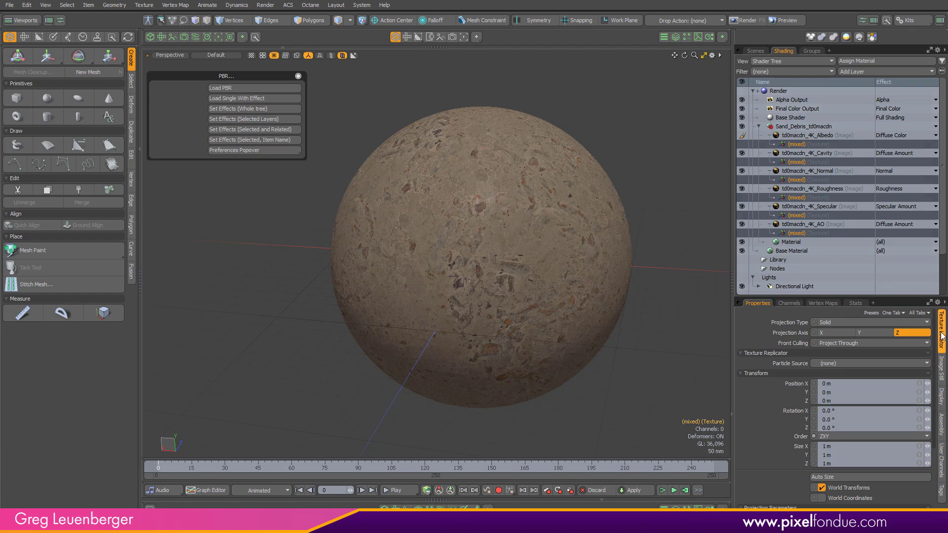
click(853, 324)
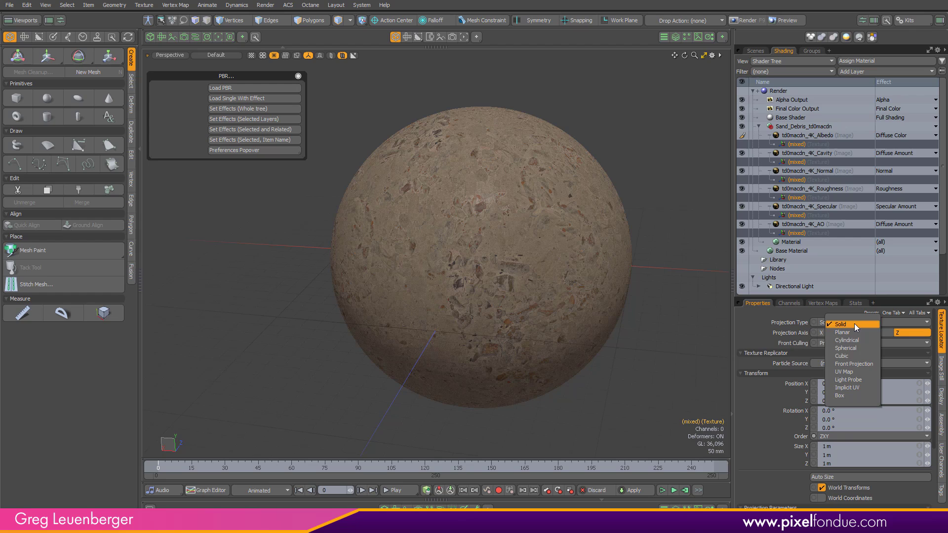
click(864, 373)
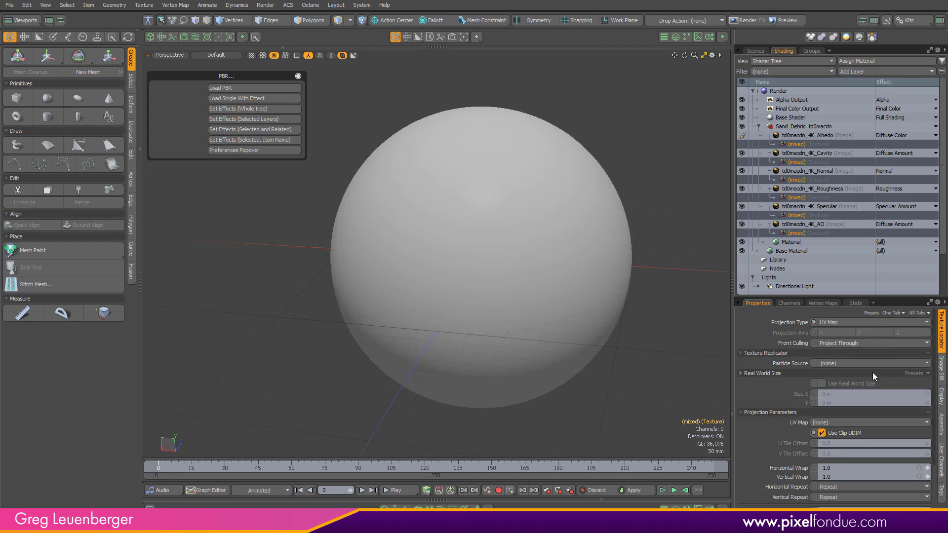
click(854, 422)
click(857, 431)
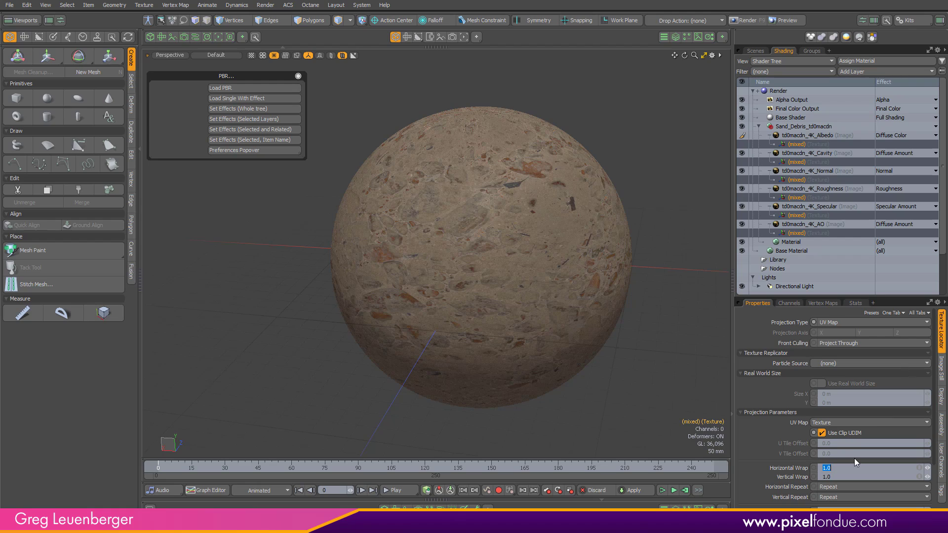
- Set the locators' horizontal and vertical wrap to 2, inspect the tiling on the sphere, and clear the selection
text(2)
key(Return)
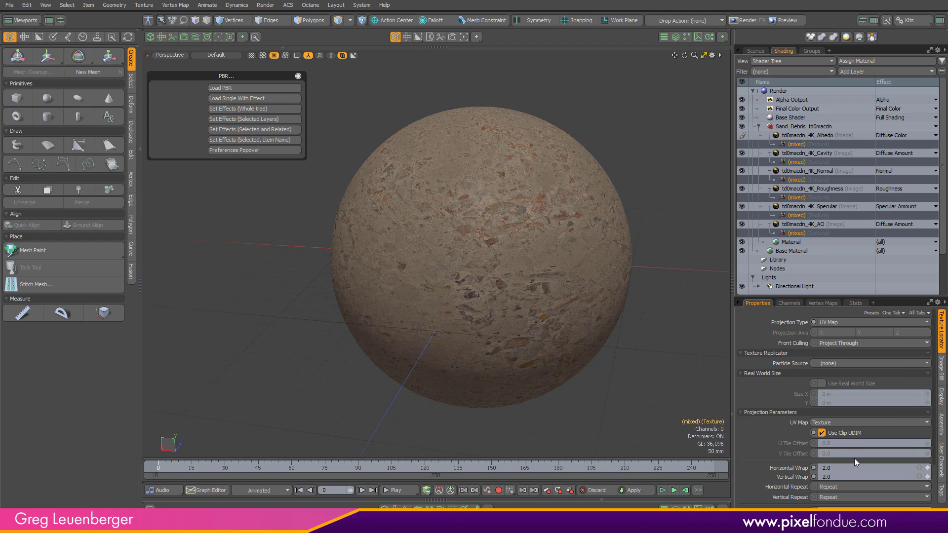
ctrl+alt+drag(494, 173, 562, 200)
scroll(562, 200, down, 5)
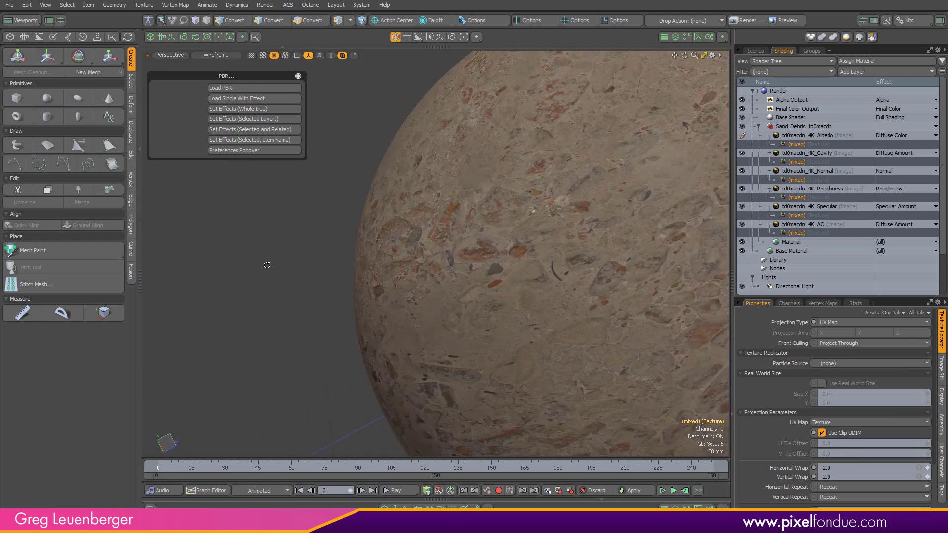
click(671, 181)
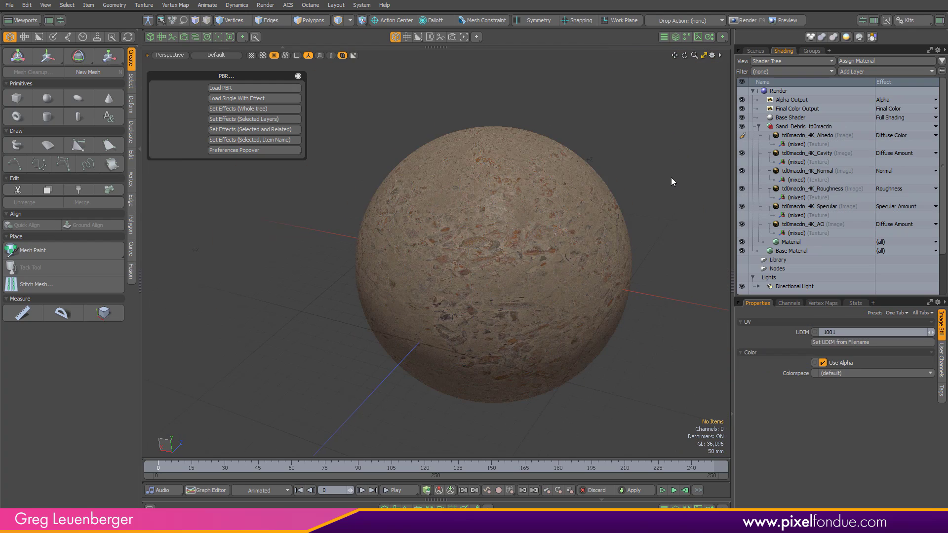
- Collapse the Sand_Debris_td0macdn group and load the fabric_leather_sjosdhqc texture set with Load PBR, choosing sjosdhqc_4K_Albedo.jpg
click(759, 126)
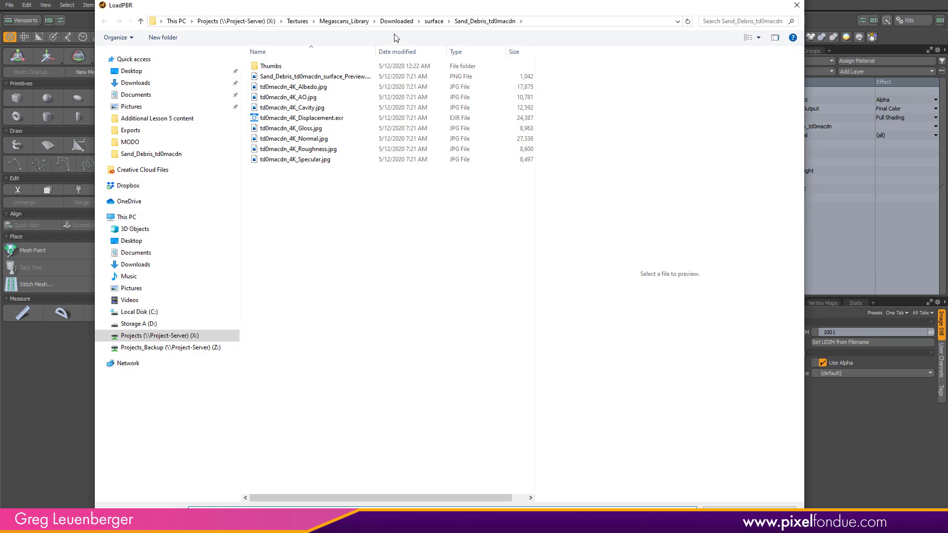
click(435, 21)
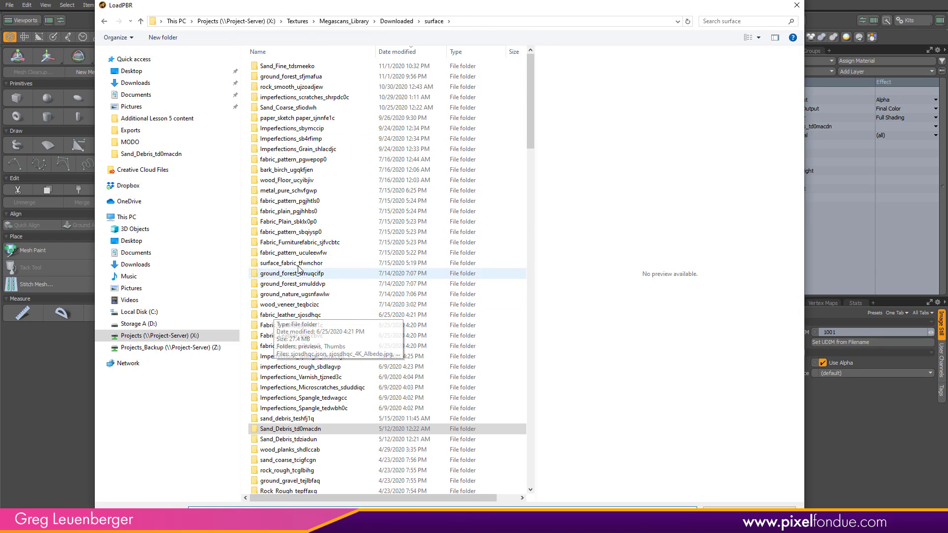
double_click(307, 316)
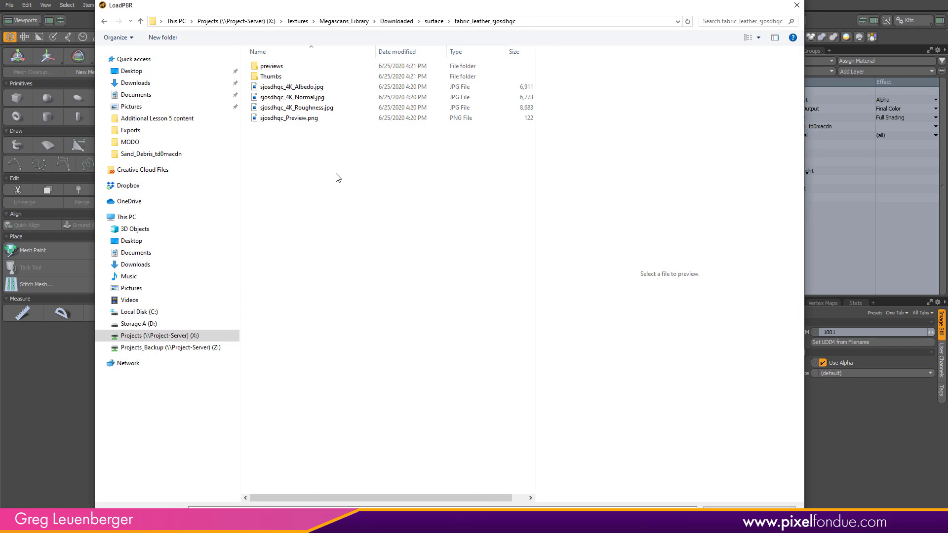
click(322, 89)
double_click(321, 89)
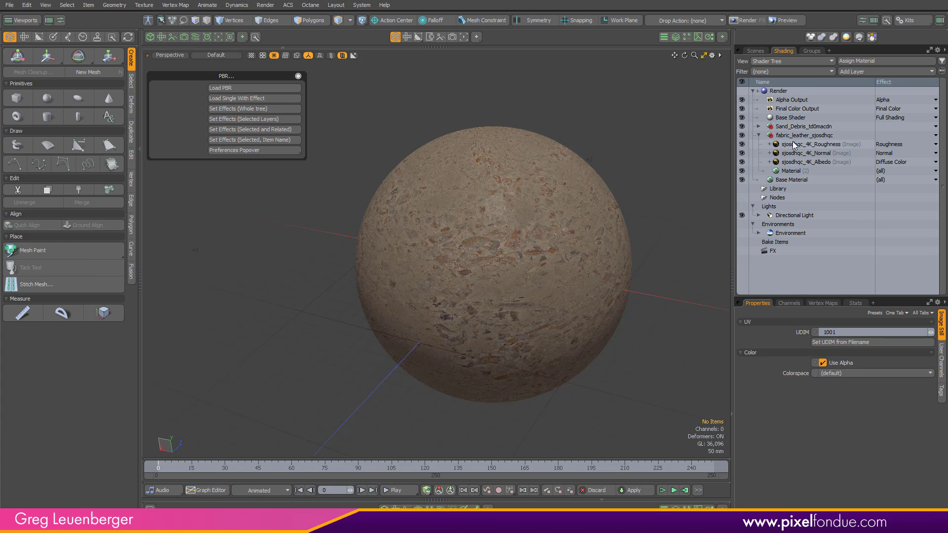
- Move the fabric_leather_sjosdhqc group above Sand_Debris_td0macdn in the Shader Tree and inspect the leather on the sphere
click(807, 144)
drag(807, 137, 807, 123)
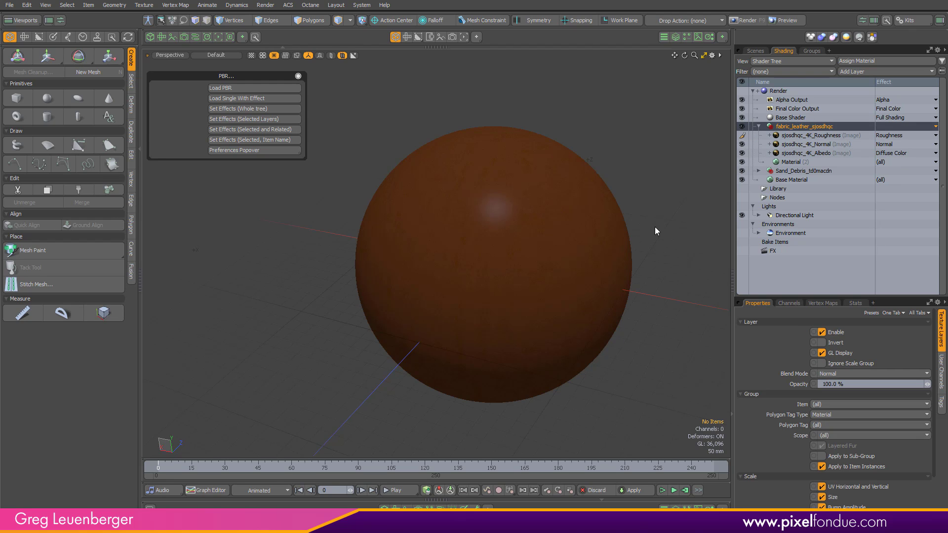
scroll(518, 249, up, 5)
scroll(645, 225, down, 3)
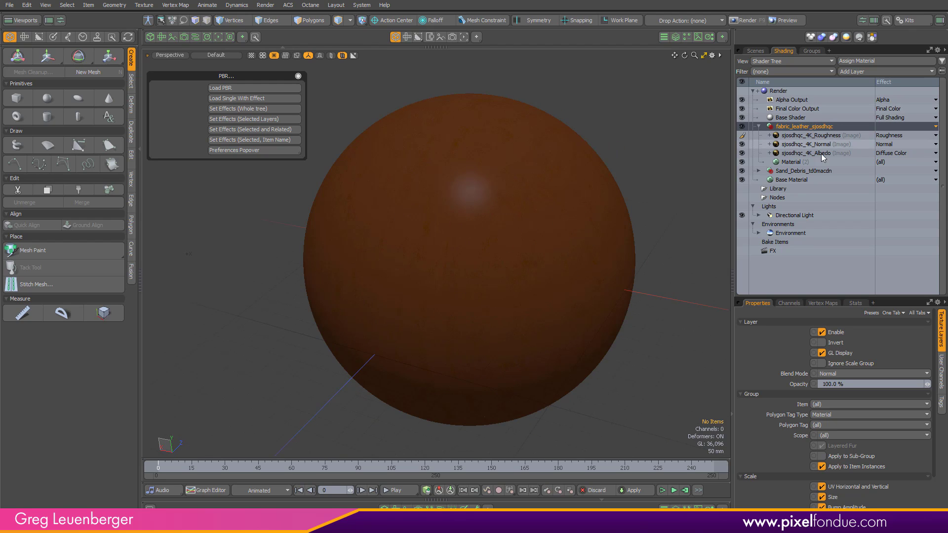
- Delete the fabric_leather_sjosdhqc and Sand_Debris_td0macdn material groups from the Shader Tree
click(757, 127)
shift+click(815, 135)
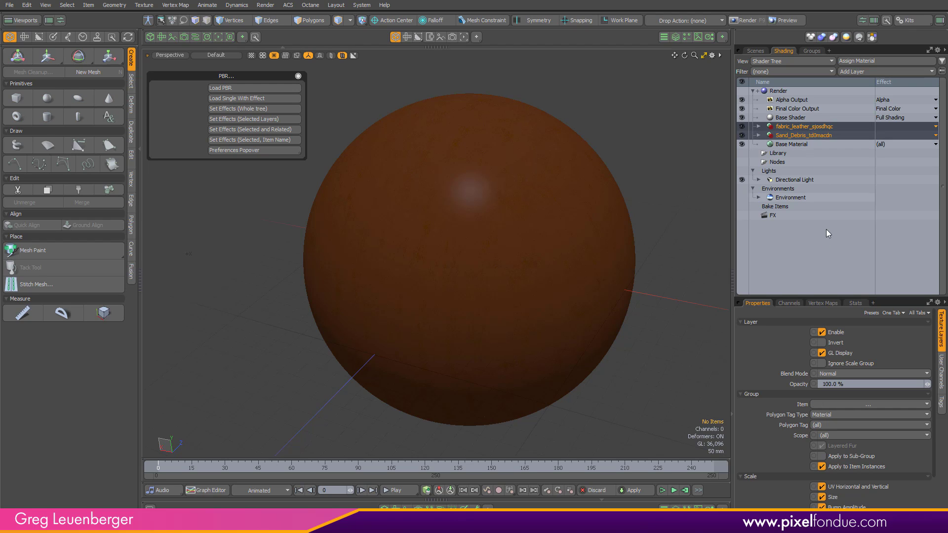
key(Delete)
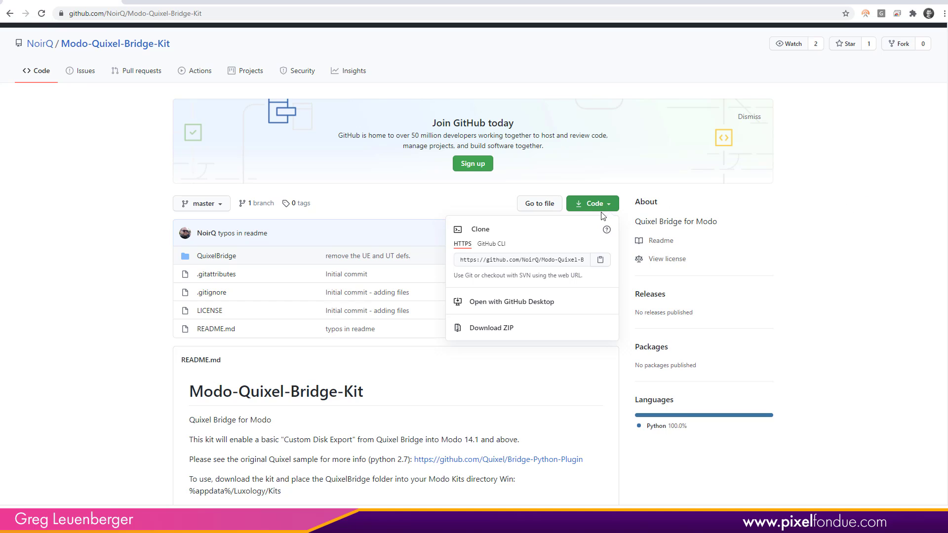
- Review the download options and README instructions of the Modo-Quixel-Bridge-Kit repository on GitHub
click(599, 208)
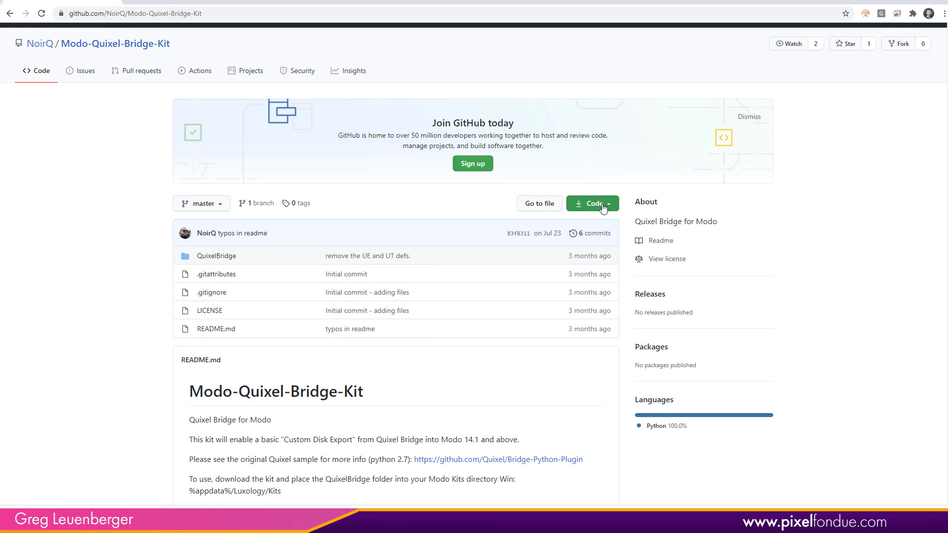
click(603, 207)
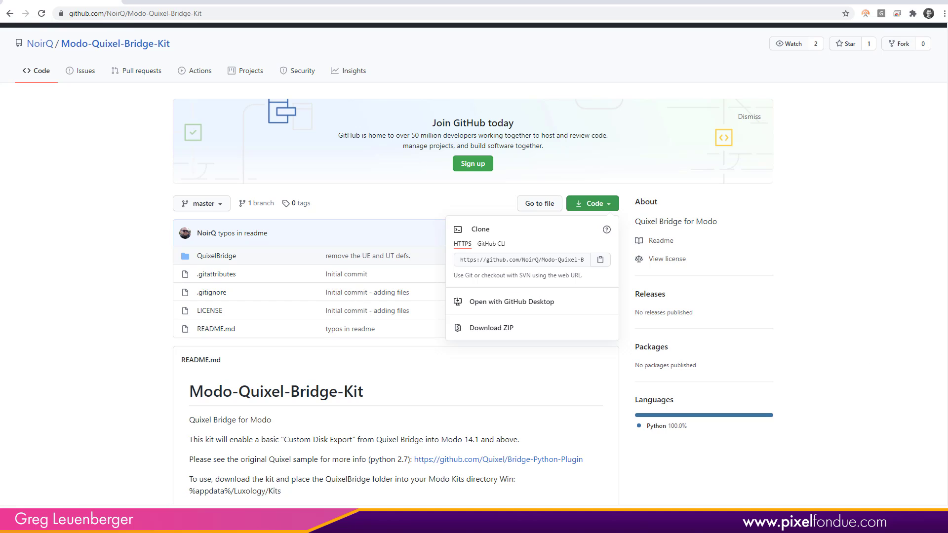
scroll(338, 351, down, 5)
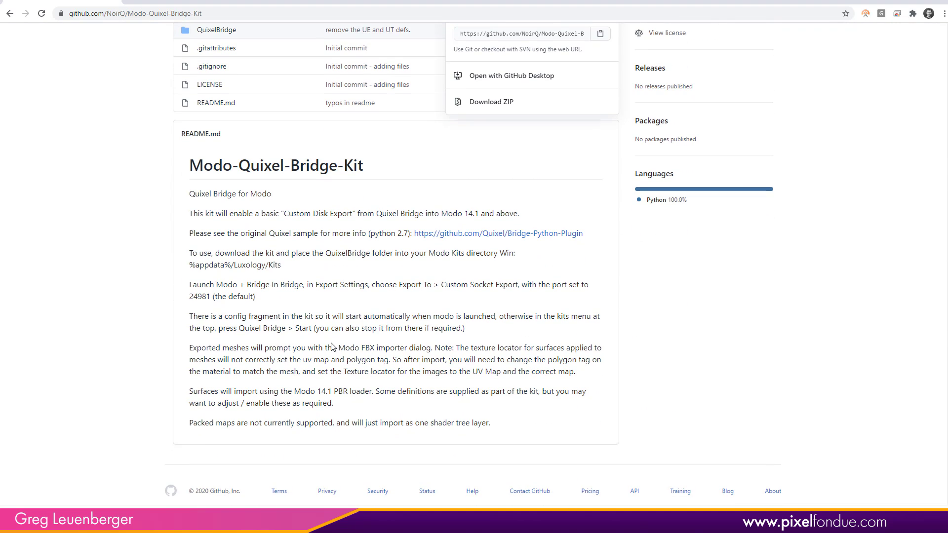
scroll(474, 266, up, 5)
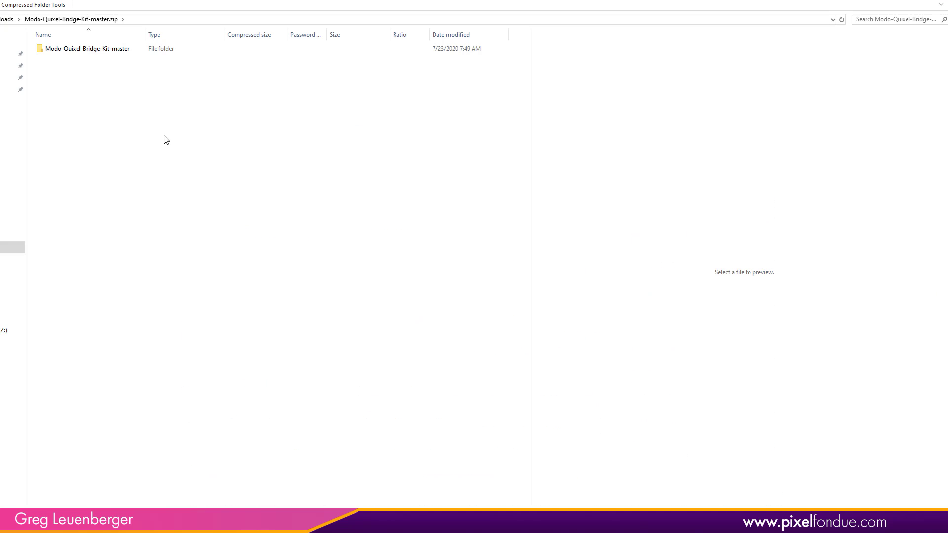
- Check the contents of the QuixelBridge folder inside Modo-Quixel-Bridge-Kit-master.zip and return to its parent folder
double_click(94, 49)
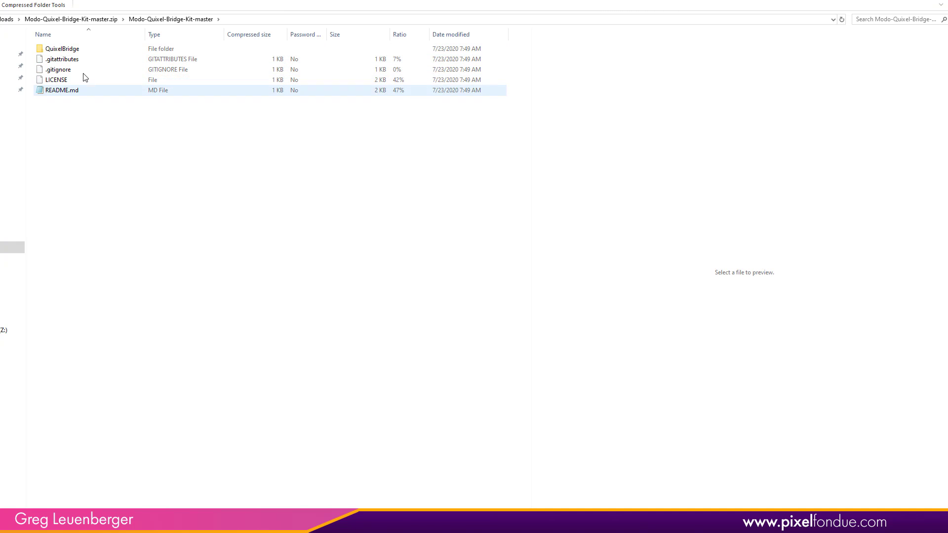
click(89, 49)
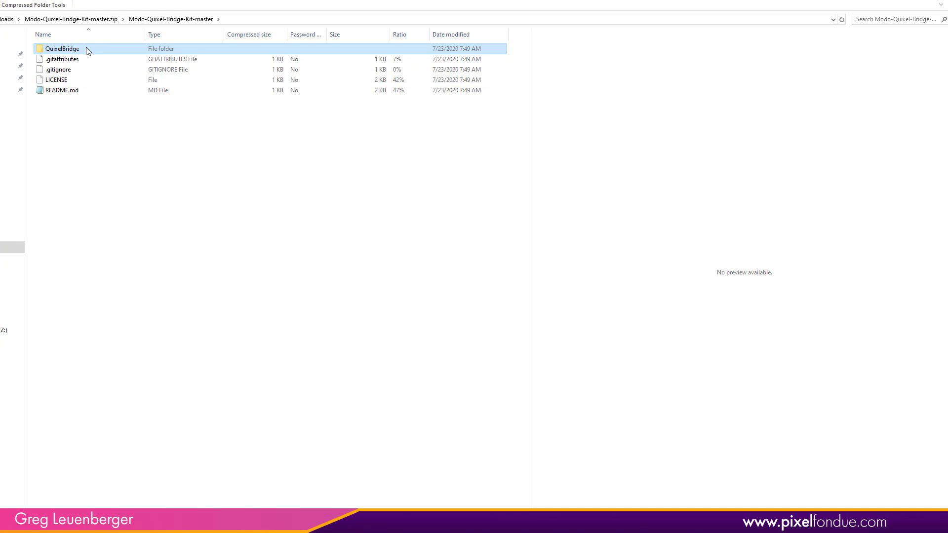
double_click(85, 49)
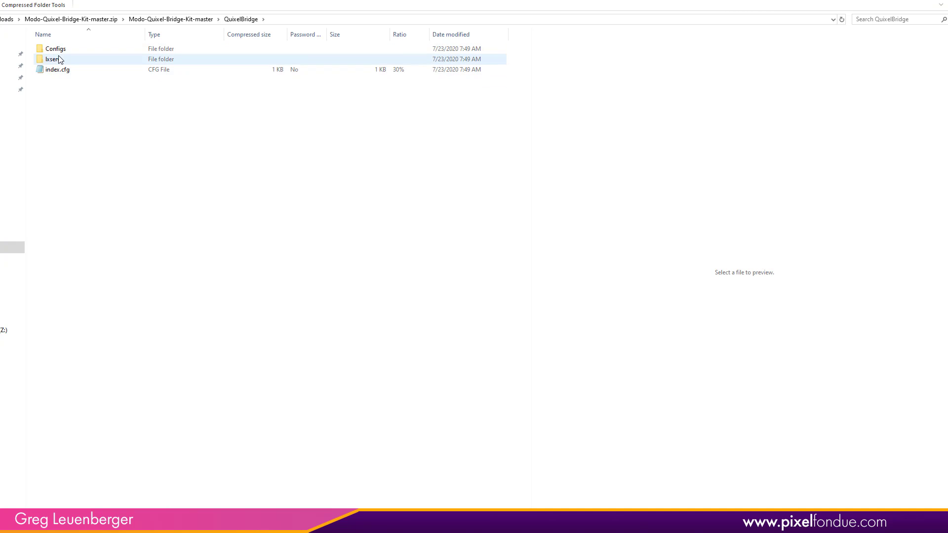
click(191, 21)
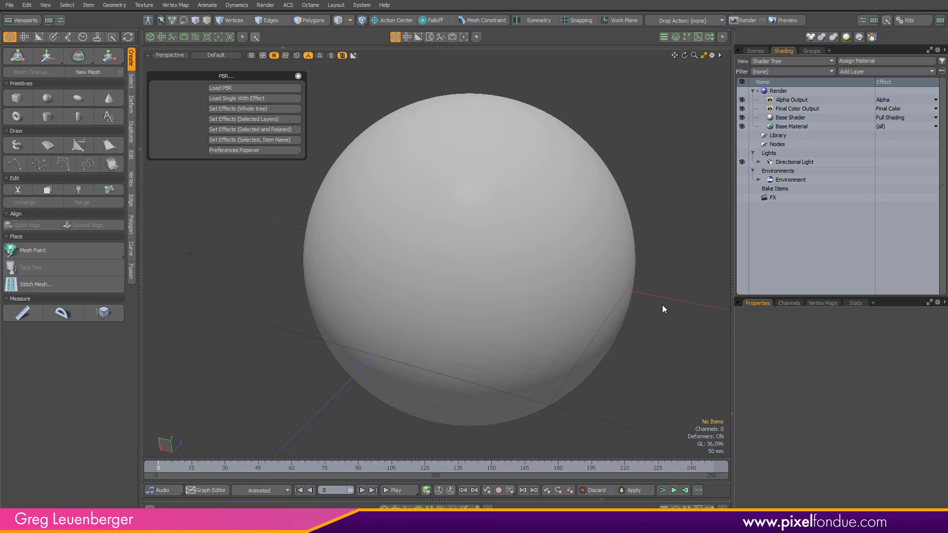
- Switch to Modo, close the floating PBR window, and open Modo's content folder
click(299, 77)
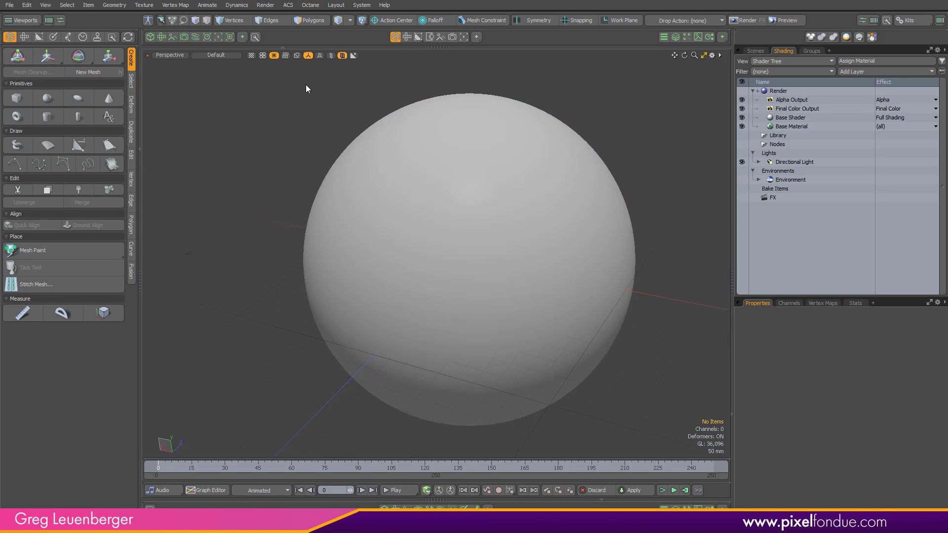
click(361, 5)
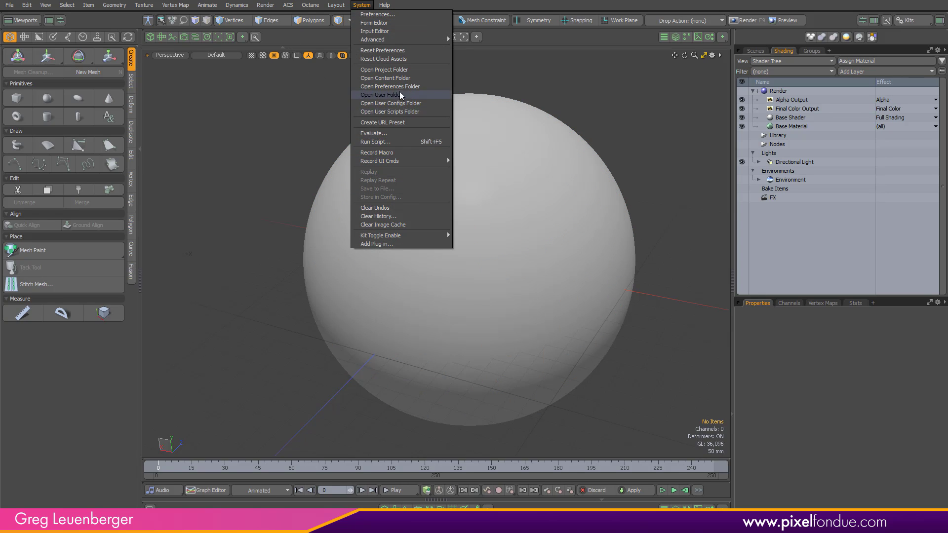
click(390, 78)
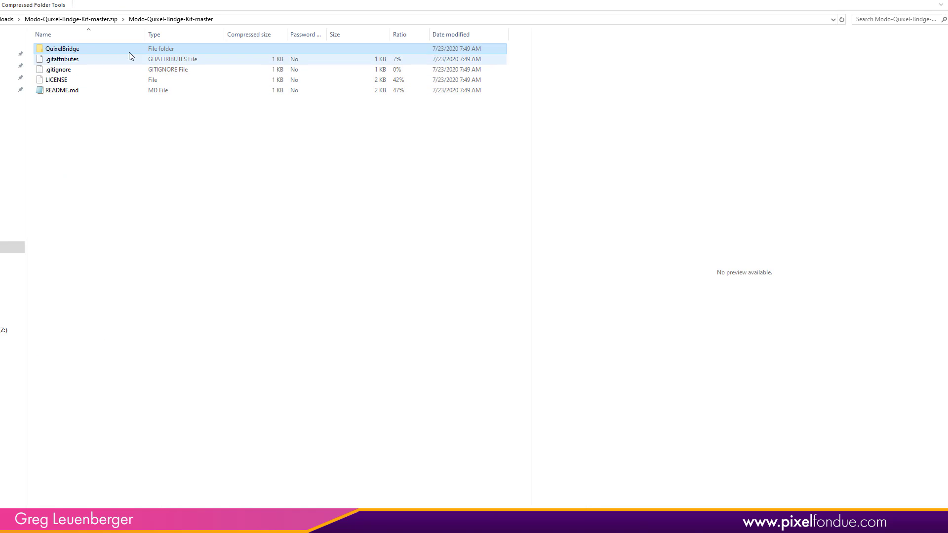
- Check Modo-Quixel-Bridge-Kit-master in the zip and the QuixelBridge folder in Modo's Content\Kits folder
click(112, 21)
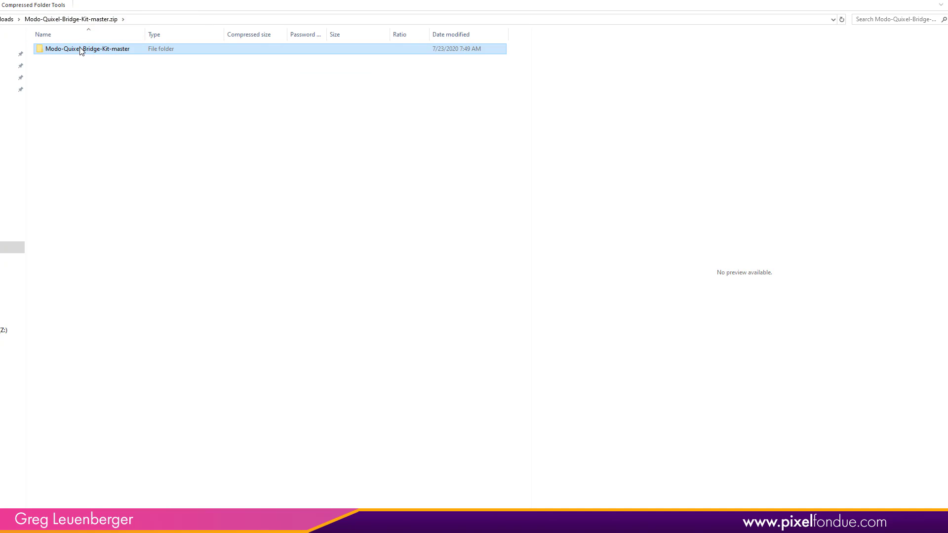
double_click(81, 50)
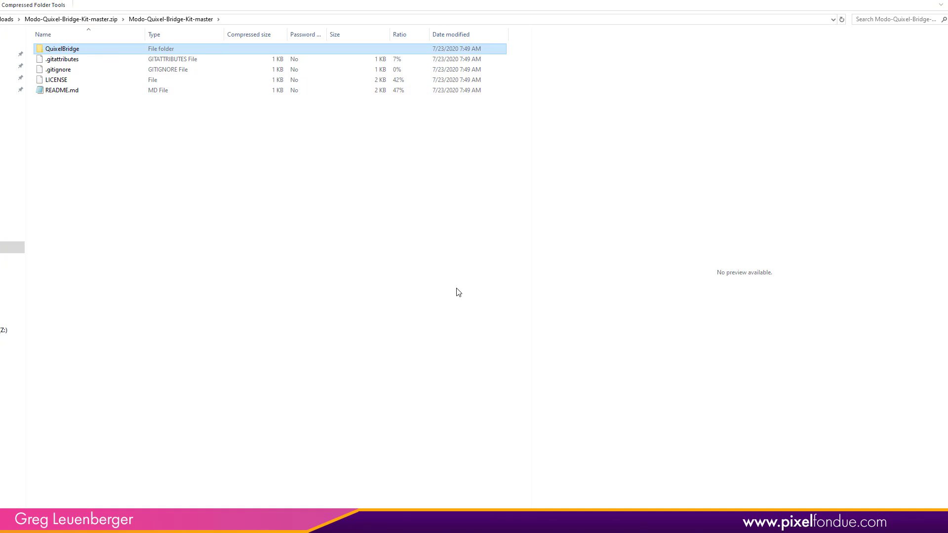
key(alt+Tab)
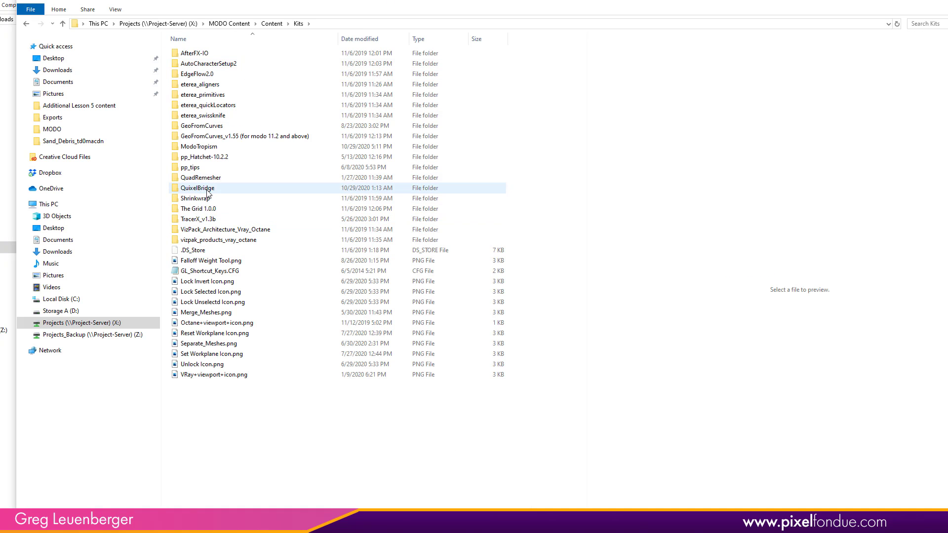
double_click(250, 192)
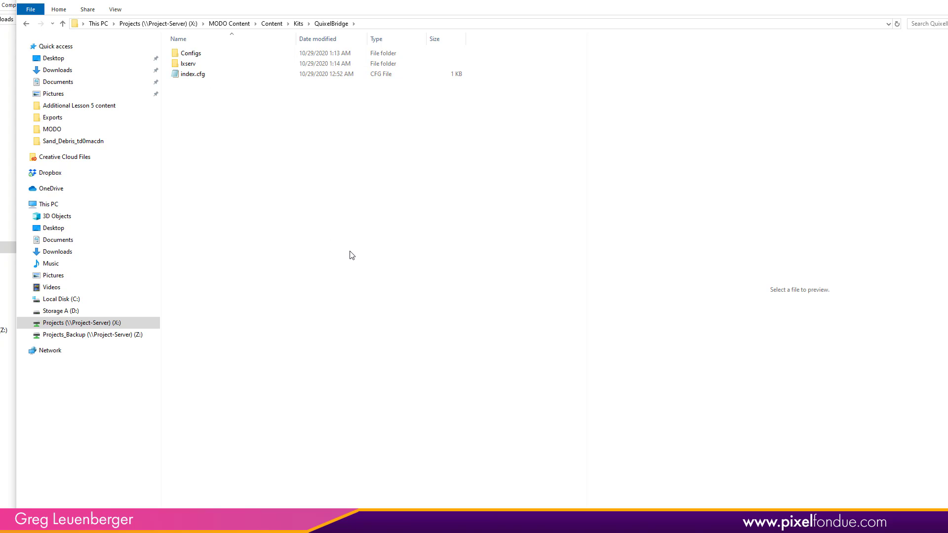
click(298, 24)
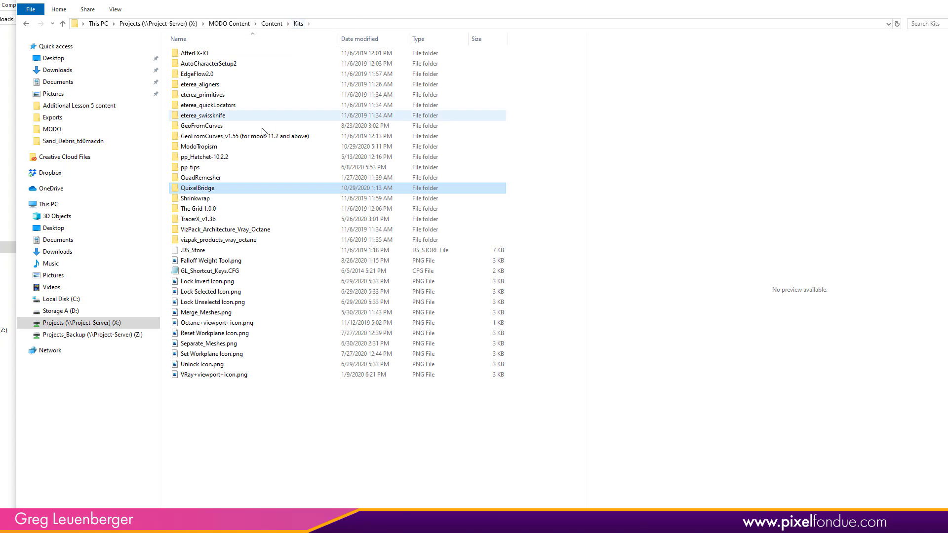
- Examine where index.cfg sits inside the pp_Hatchet-10.2.2 kit folder and return to the Kits folder
click(234, 160)
double_click(234, 158)
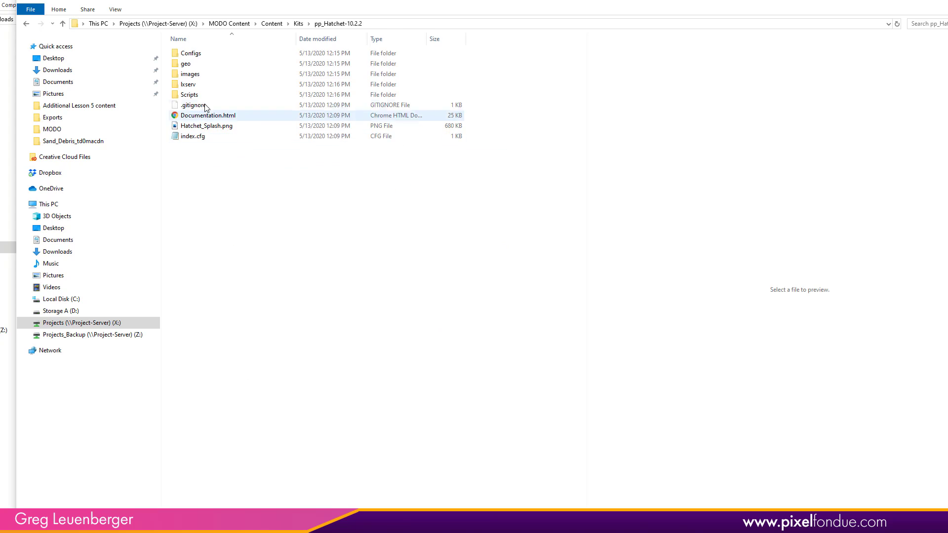
click(212, 136)
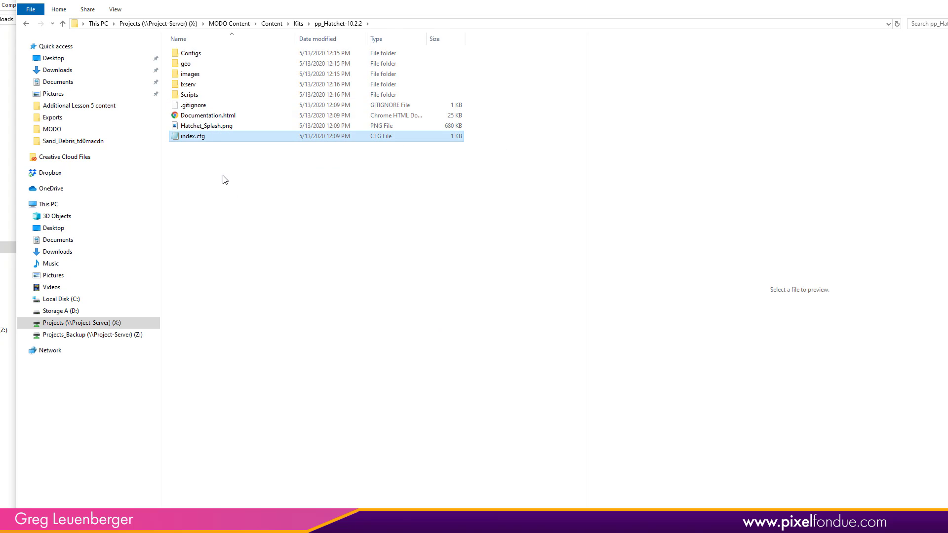
click(299, 24)
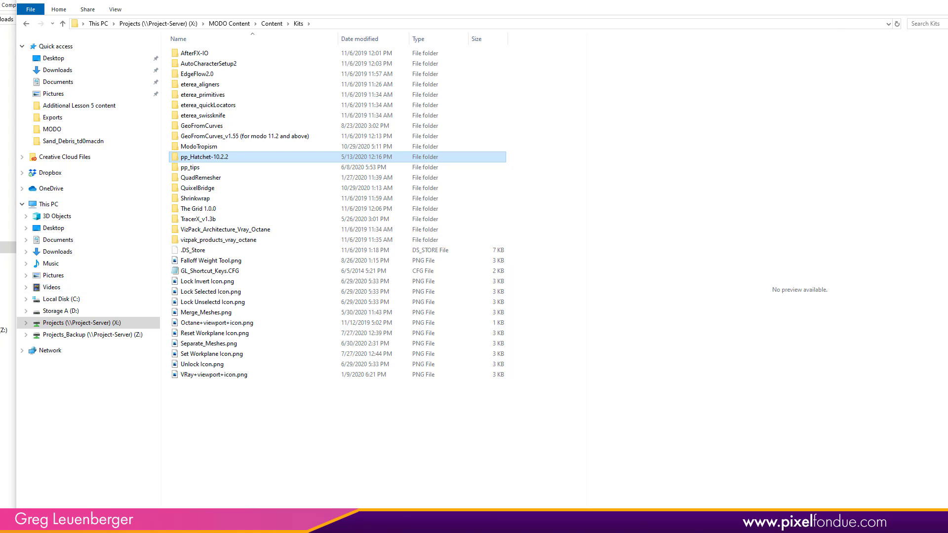
- Return to the Modo-Quixel-Bridge-Kit-master zip and open the QuixelBridge folder inside its master folder
click(8, 296)
click(115, 21)
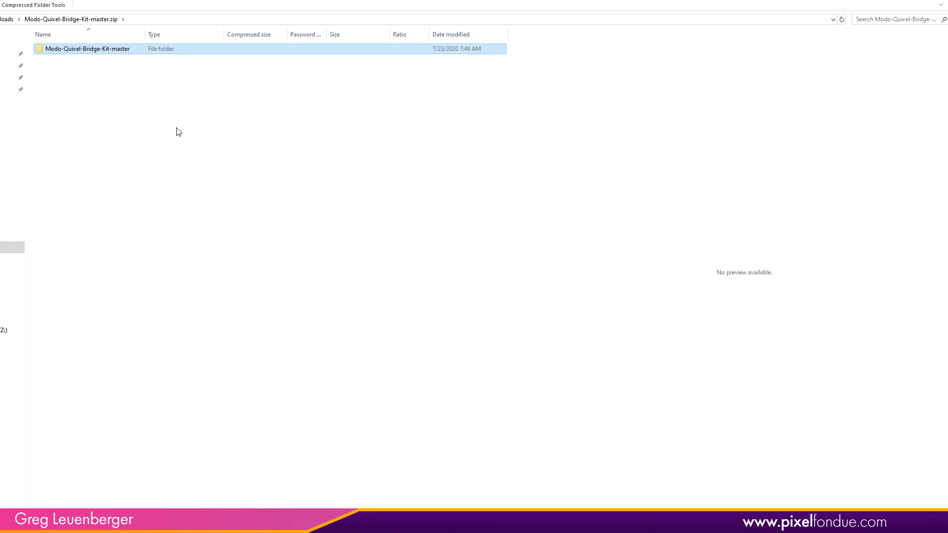
double_click(118, 49)
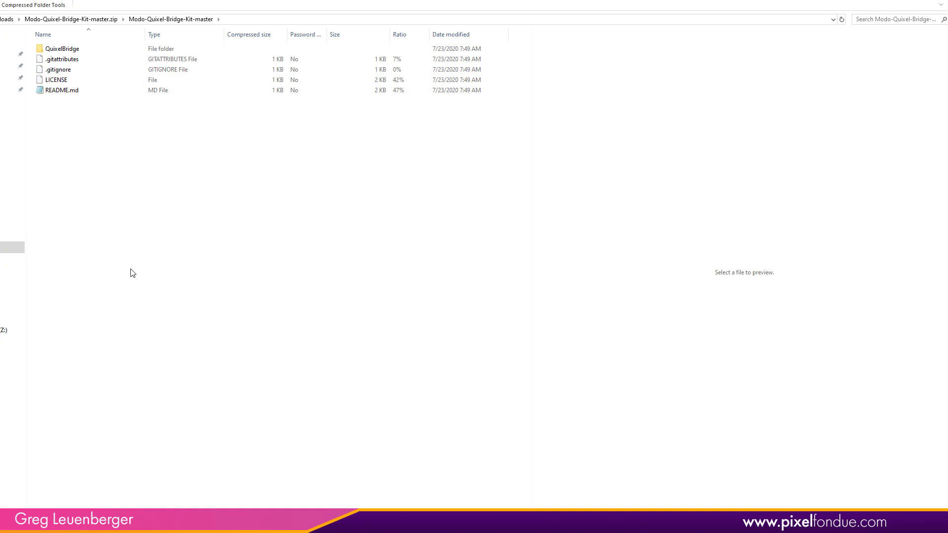
double_click(78, 51)
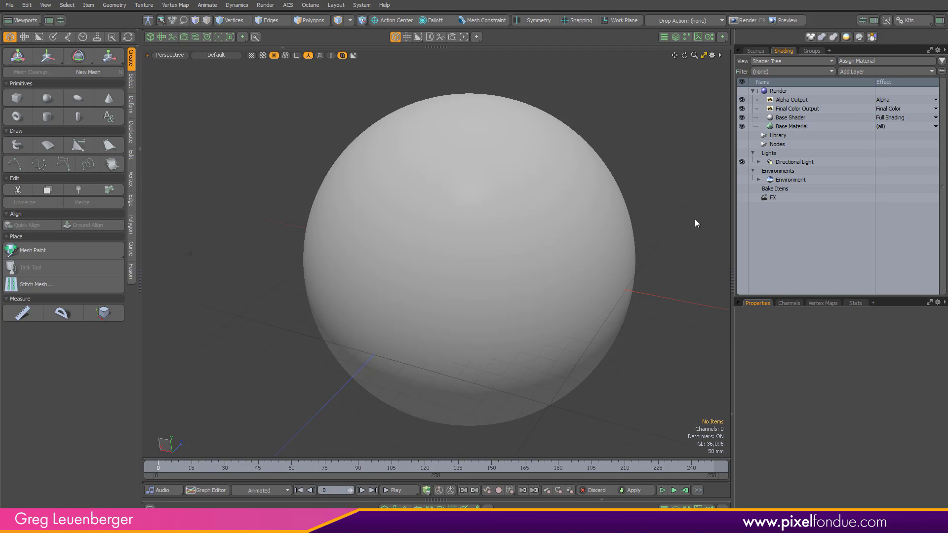
- Switch to Modo, run Quixel Bridge from the floating Kits palette, and close the palette
click(901, 21)
drag(838, 39, 439, 84)
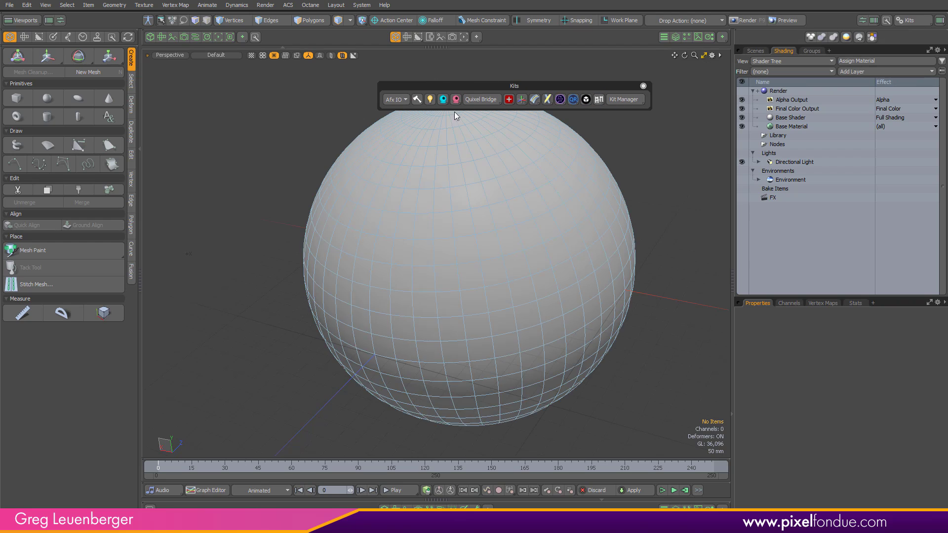
click(492, 99)
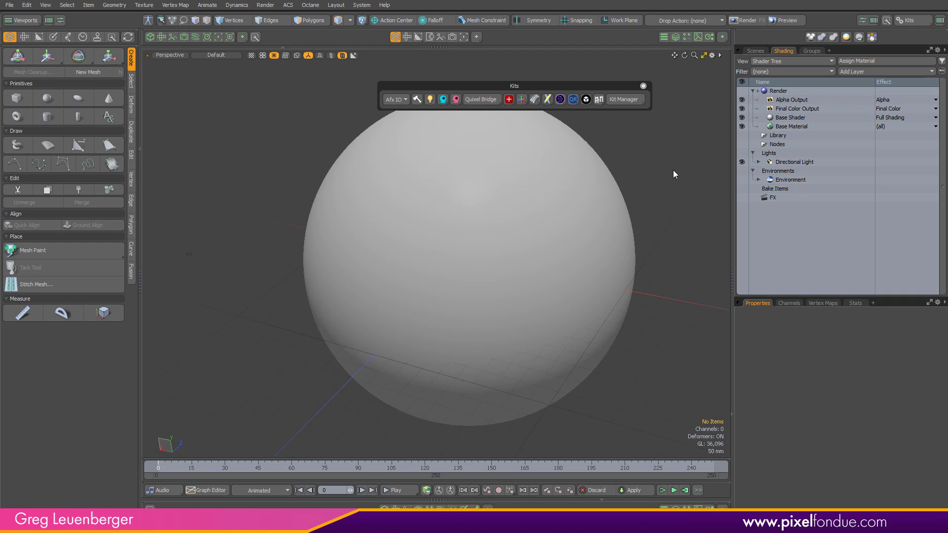
click(643, 85)
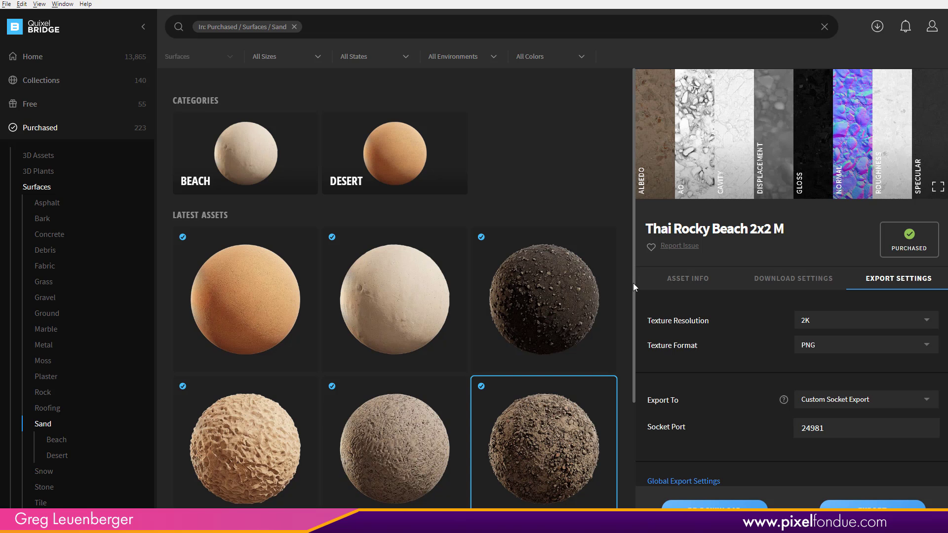
- Switch to Quixel Bridge and select the Rusted Metal Sheet asset in the purchased Metal surfaces
click(279, 303)
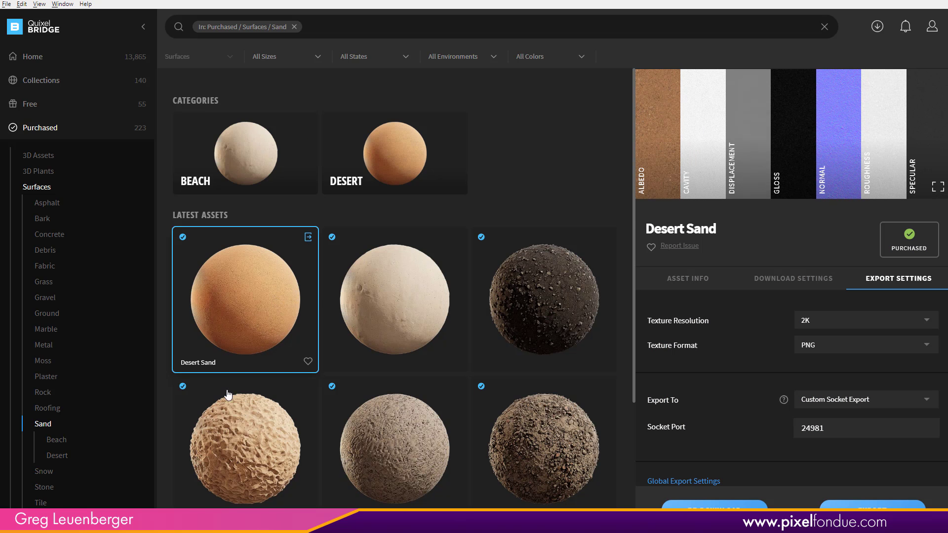
click(45, 345)
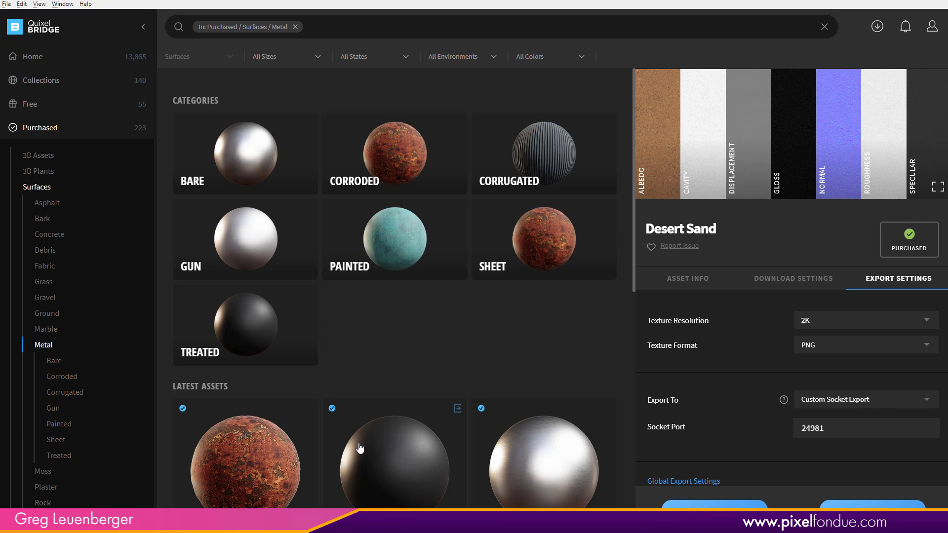
click(274, 462)
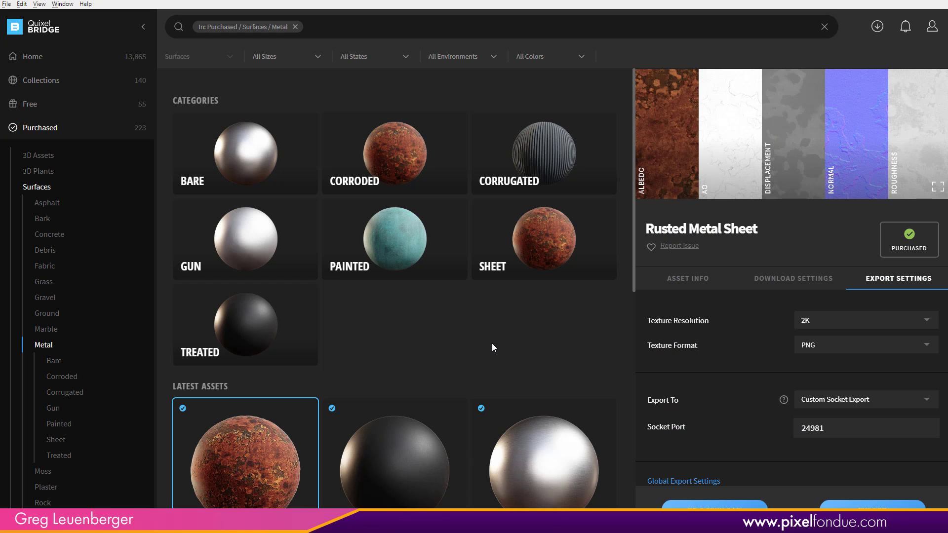
- Review the Rusted Metal Sheet's asset info, download settings, and texture resolution and format options for export
click(822, 321)
click(691, 291)
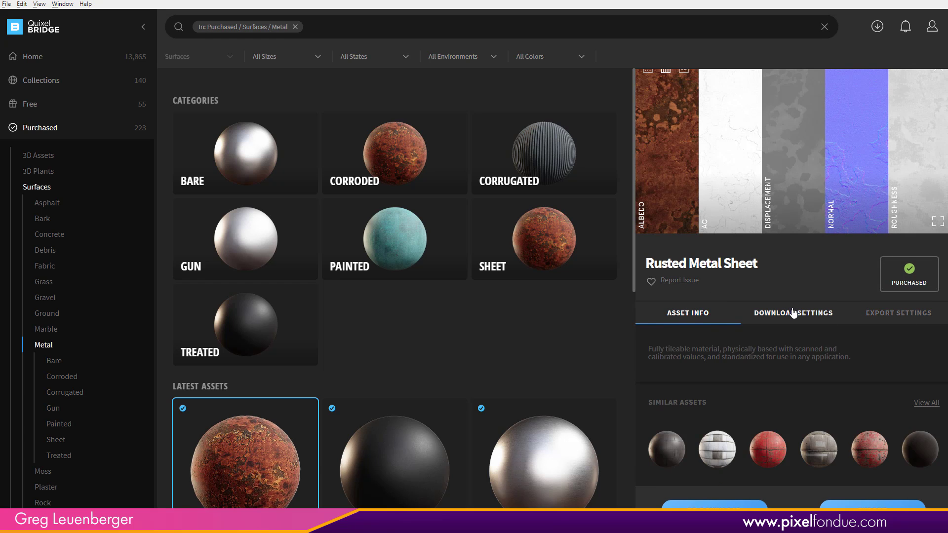
click(765, 319)
click(899, 280)
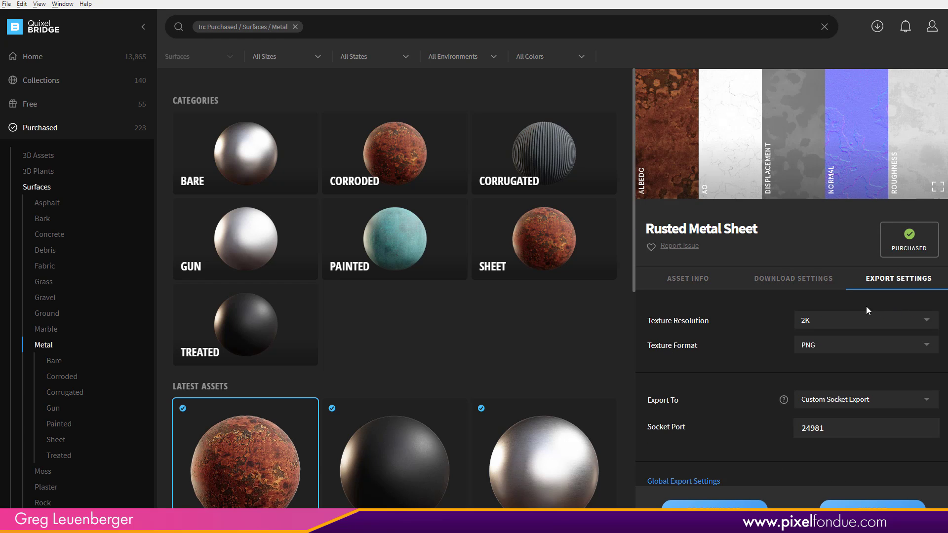
click(850, 329)
click(763, 320)
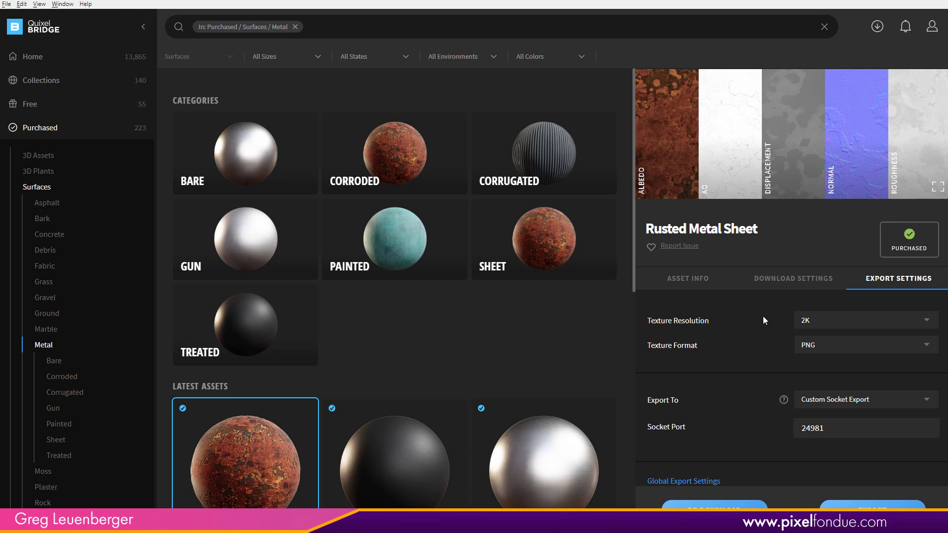
click(822, 348)
click(781, 363)
- Try Unity and Unreal Engine as the export target for the Rusted Metal Sheet
click(888, 405)
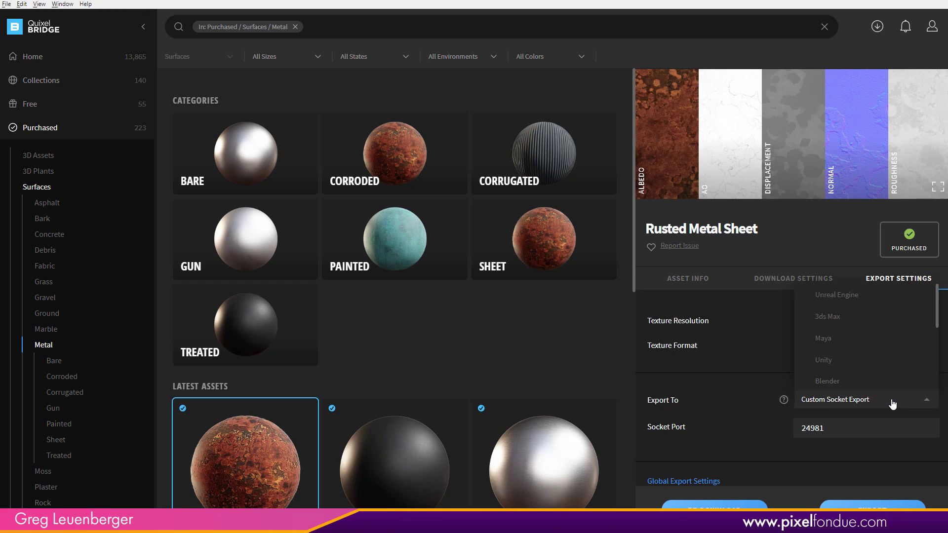
click(835, 363)
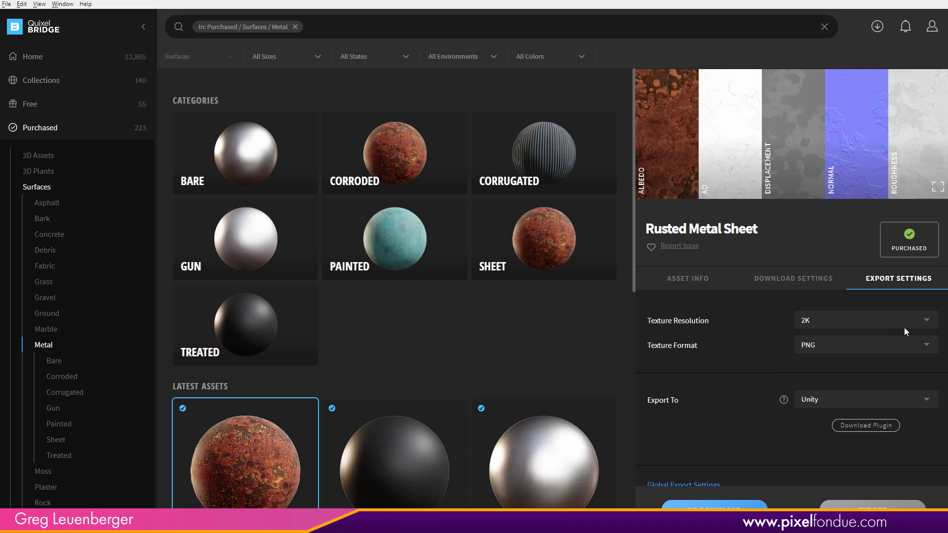
click(840, 401)
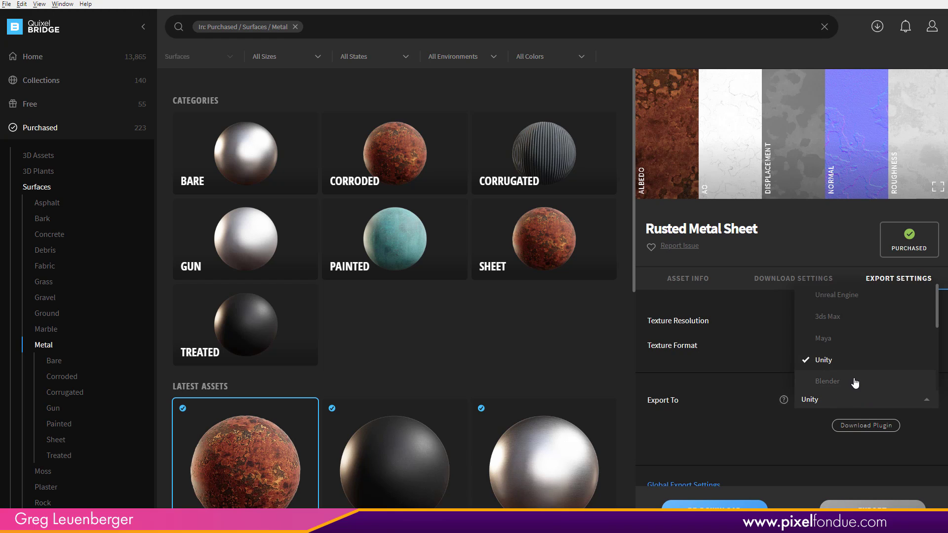
click(878, 297)
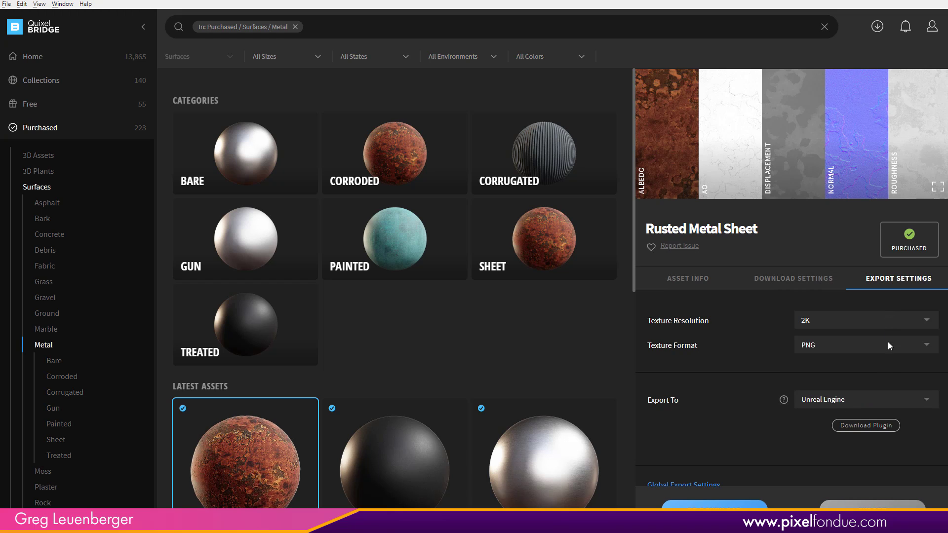
- Set the export target to Custom Socket Export and export the Rusted Metal Sheet to Modo
click(901, 401)
drag(938, 319, 929, 390)
click(904, 360)
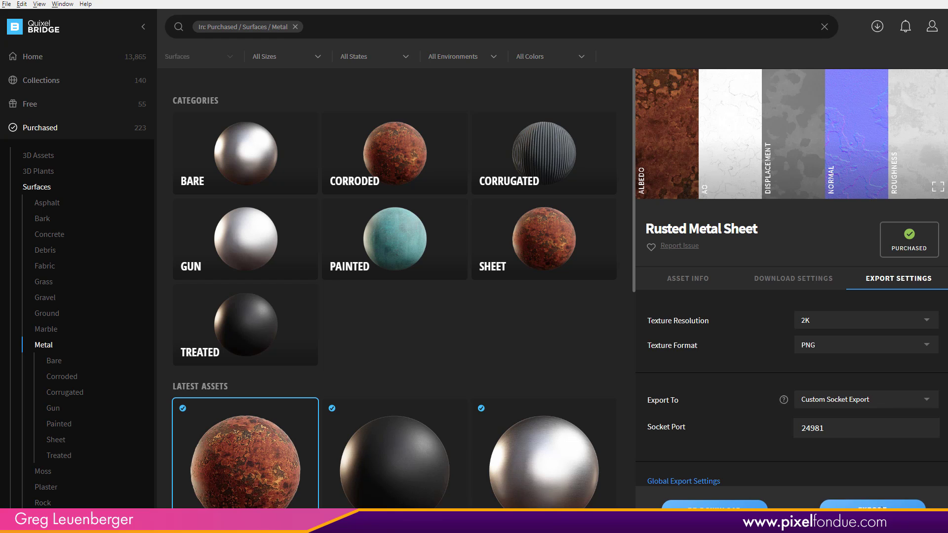
click(873, 504)
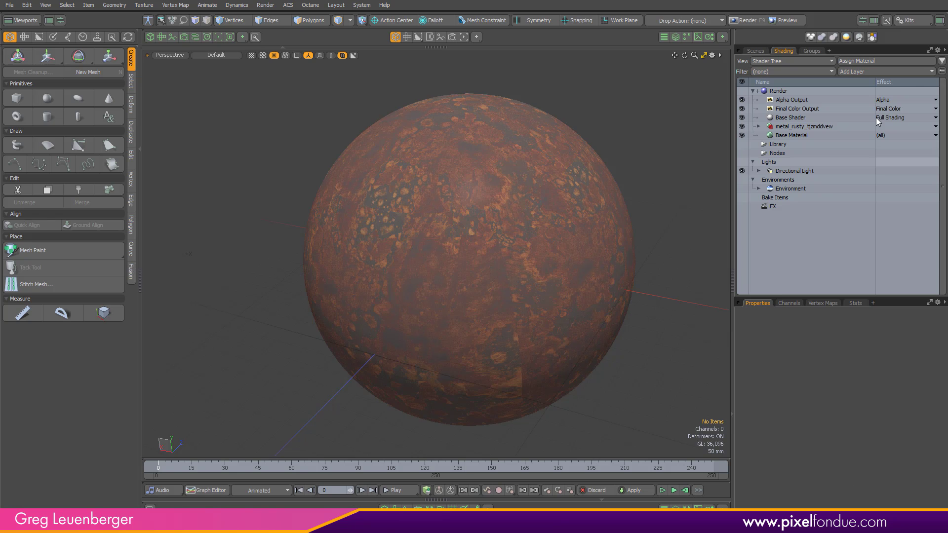
- Expand the metal_rusty_tjzmddvew material group in Modo's Shader Tree and inspect its displacement, normal, roughness, AO and albedo layers
click(759, 127)
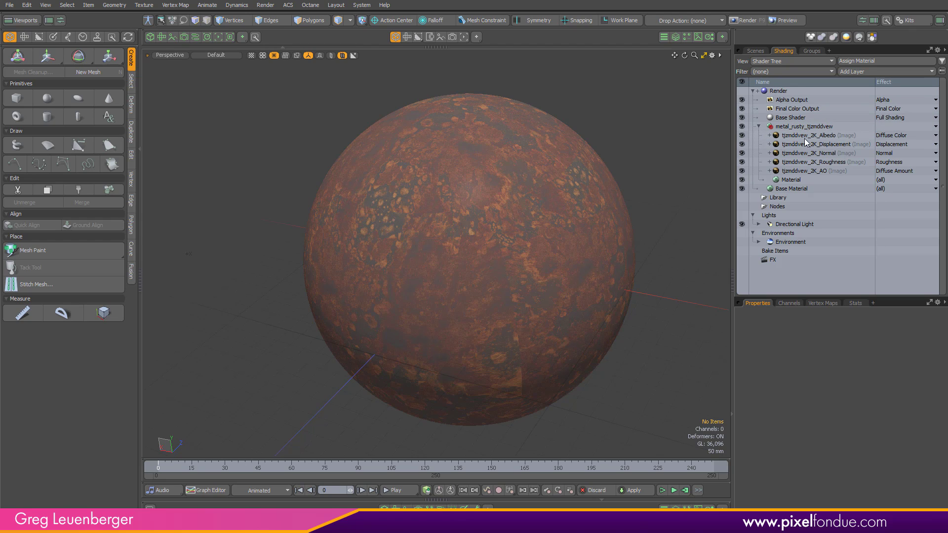
click(809, 144)
click(809, 153)
click(811, 162)
click(811, 172)
click(813, 163)
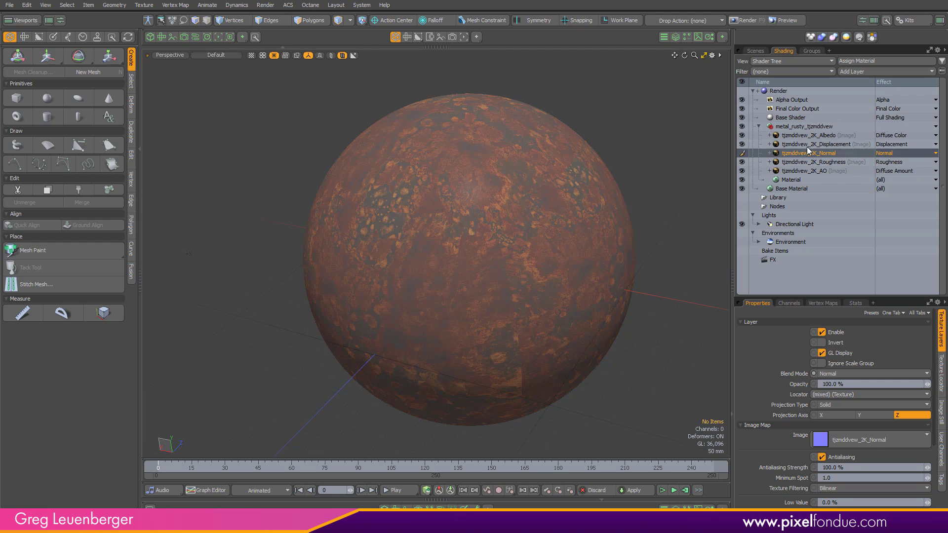
click(810, 135)
click(817, 127)
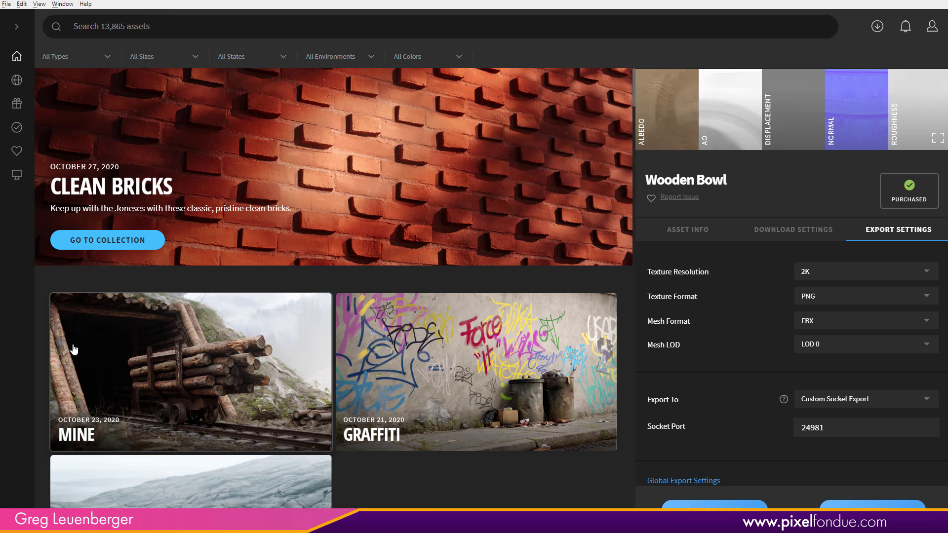
- Switch to Quixel Bridge and browse the purchased 3D assets to the Wood / Decorative category containing the Wooden Bowl
mouse_move(34, 273)
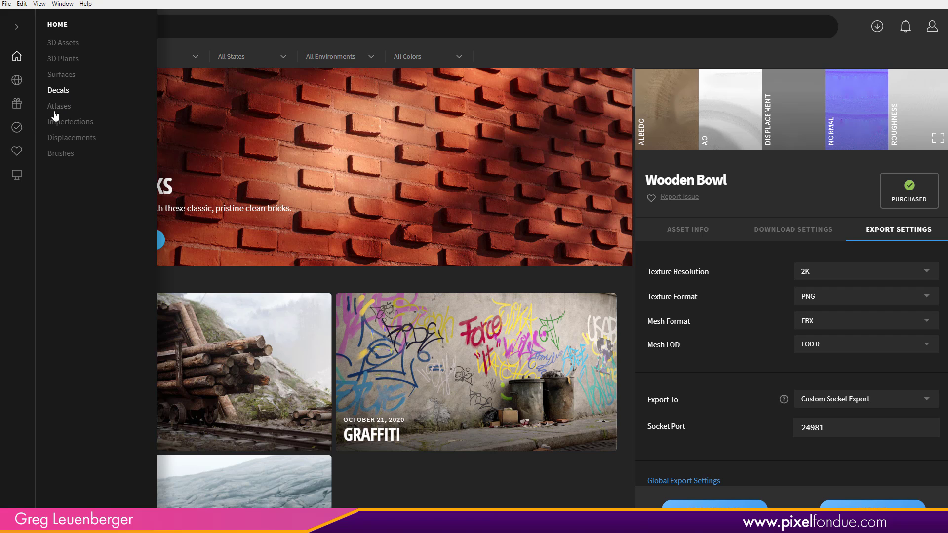
click(17, 127)
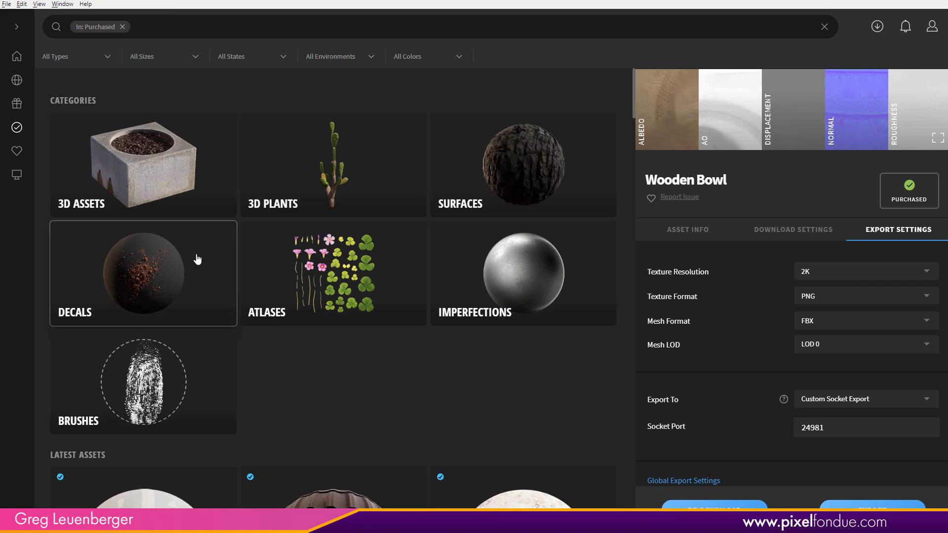
mouse_move(109, 232)
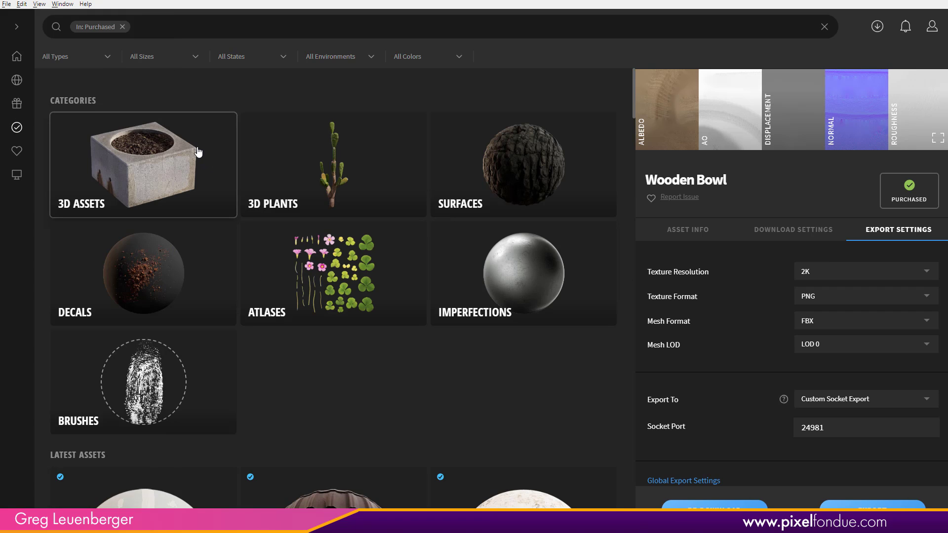
click(215, 155)
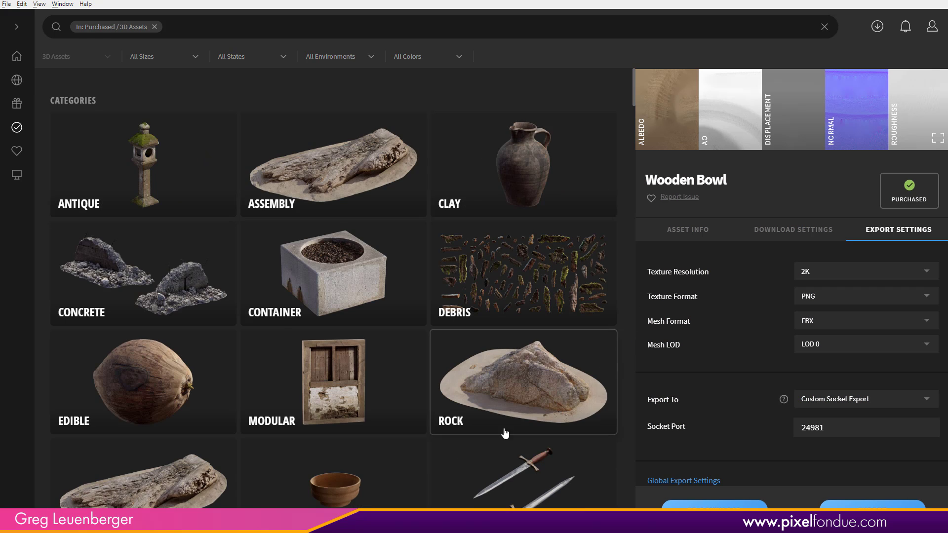
click(341, 492)
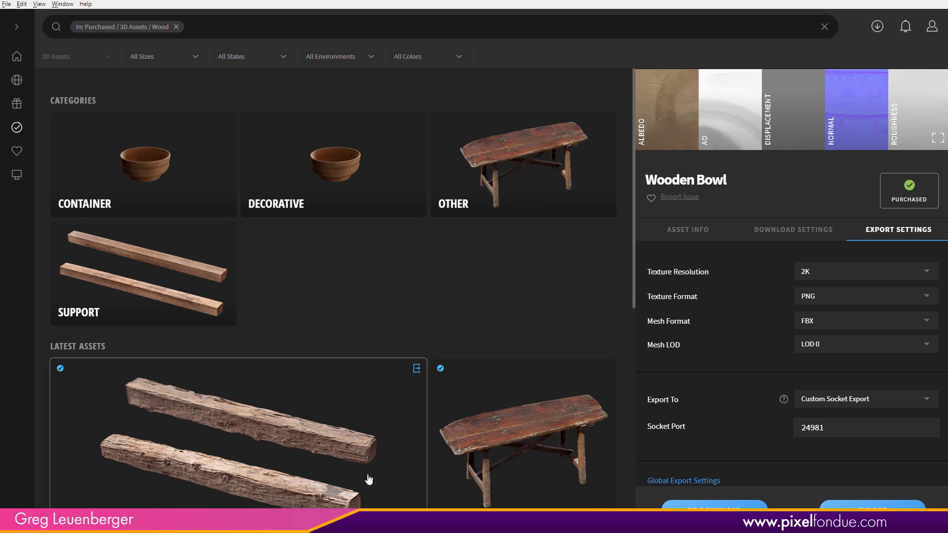
click(342, 183)
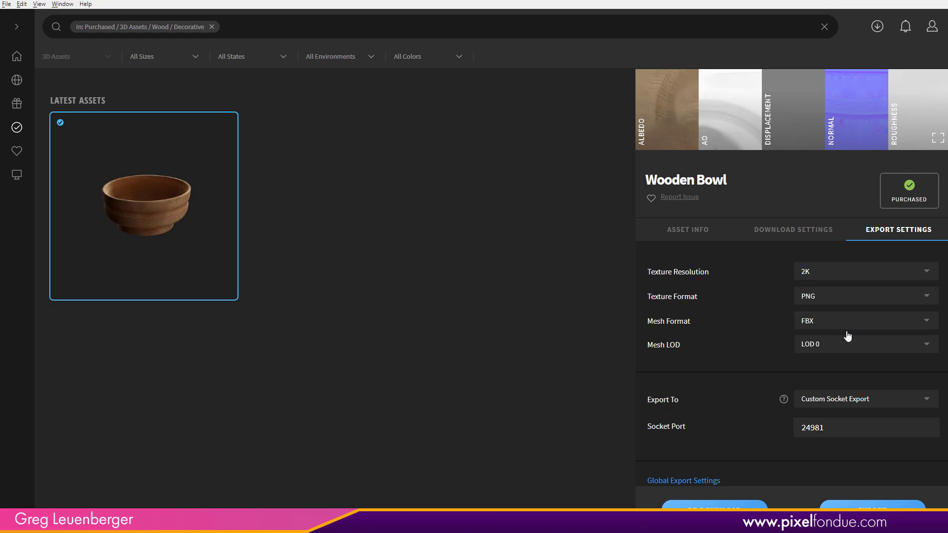
- Export the Wooden Bowl to Modo at mesh LOD 0 and accept the default FBX load options
click(906, 344)
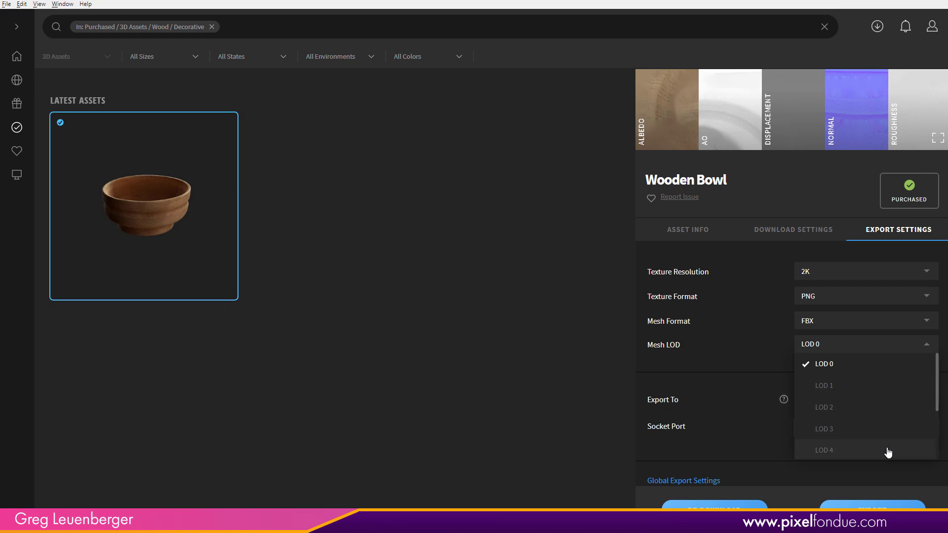
click(873, 369)
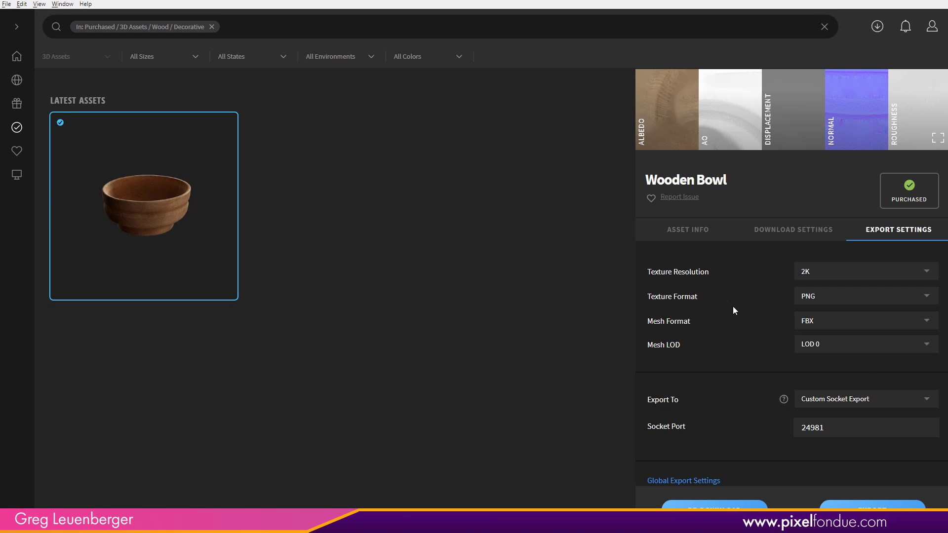
click(869, 502)
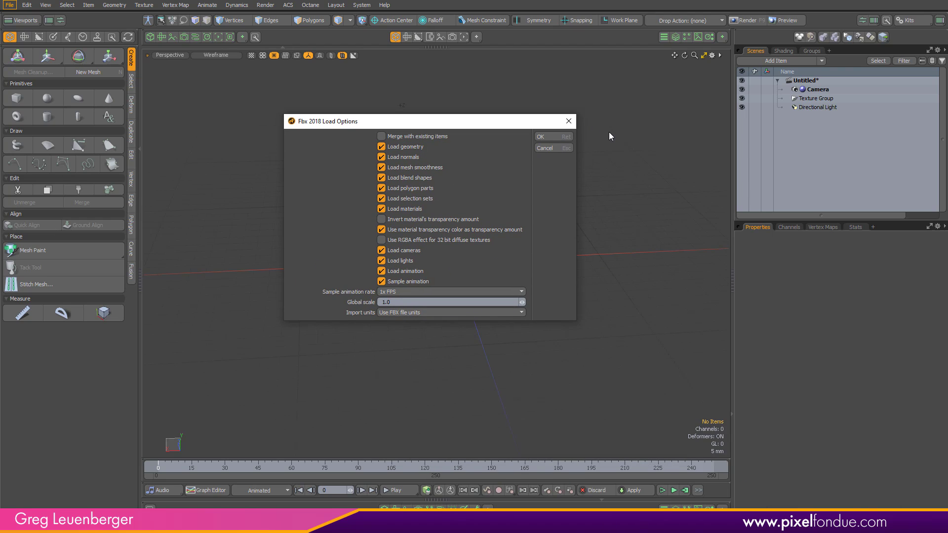
click(556, 136)
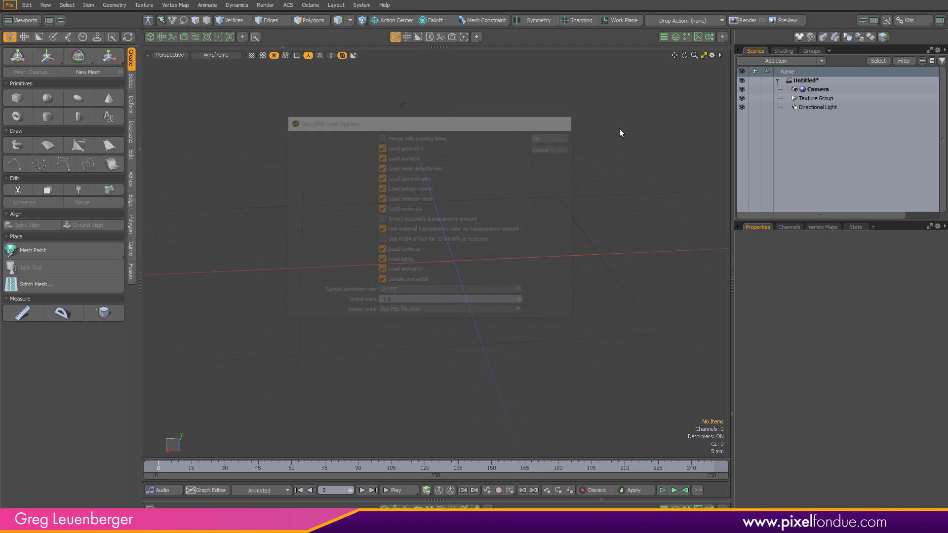
- Show the Shader Tree for the imported bowl and select its wood_misc_ub2gchmiw material group
mouse_move(590, 196)
alt+mouse_down()
mouse_move(530, 378)
mouse_move(656, 375)
mouse_move(616, 298)
alt+mouse_up()
click(784, 51)
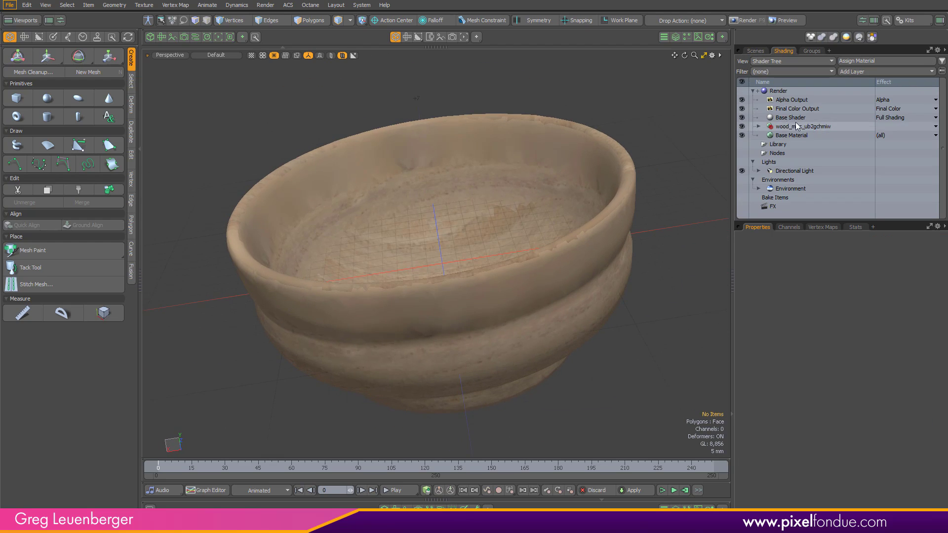
click(797, 126)
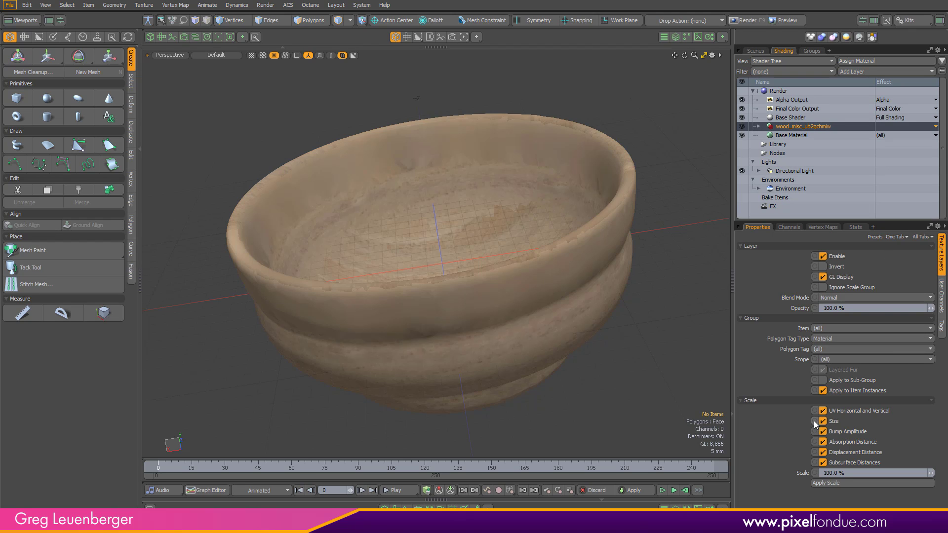
- Try adding a default sphere around the bowl to test which meshes the material covers, and undo it
key(ctrl)
ctrl+click(48, 98)
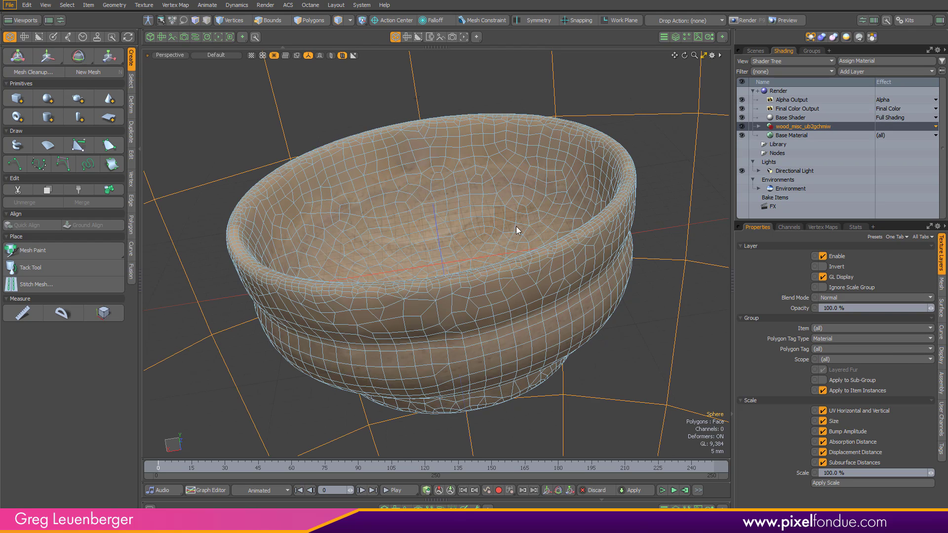
key(a)
key(3)
key(5)
key(ctrl+z)
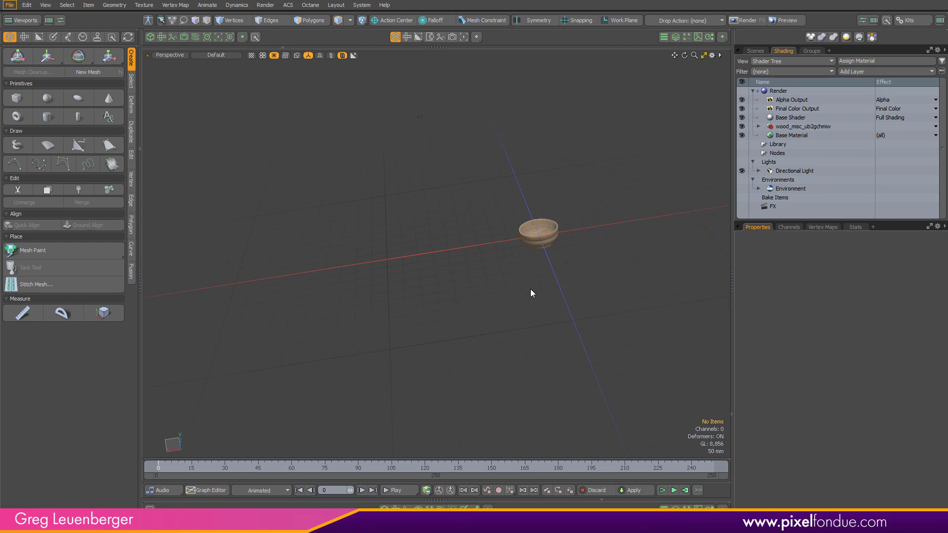
- Limit the wood_misc_ub2gchmiw material group to the item Aset_wood_misc_S_ub2gchmiw_LOD0
ctrl+alt+drag(608, 238, 701, 237)
click(826, 328)
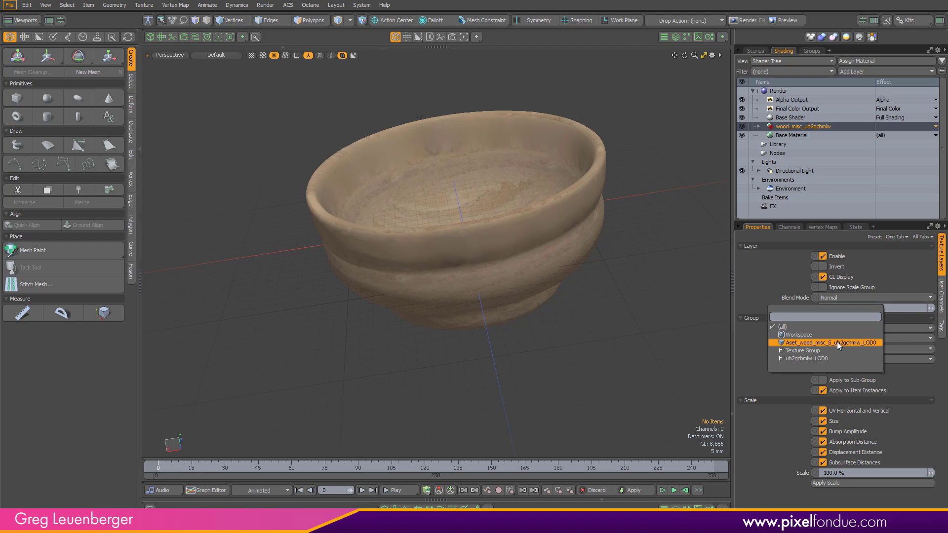
click(838, 342)
alt+drag(543, 277, 546, 309)
- Expand the bowl's material group and select the texture locators of its albedo, displacement, normal, roughness and AO images
click(758, 126)
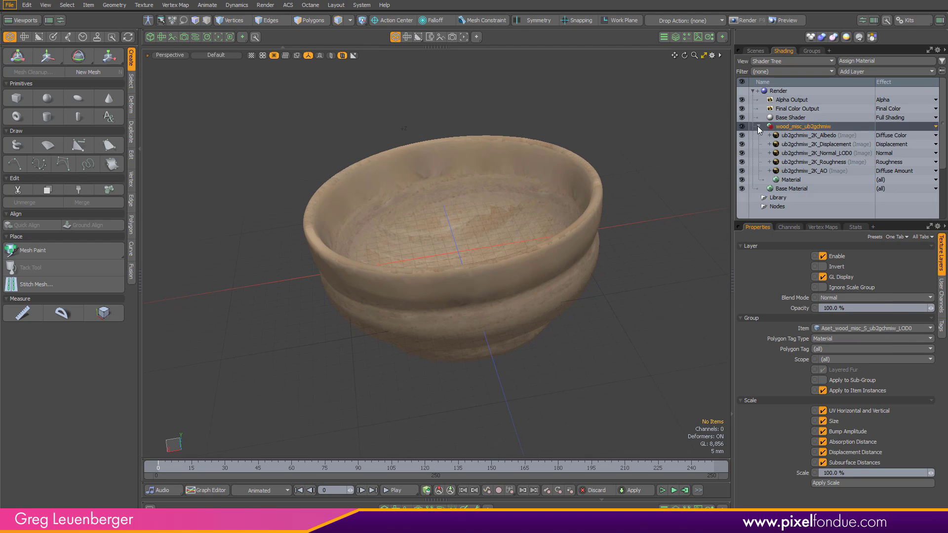
click(773, 171)
click(769, 162)
click(770, 153)
click(769, 144)
click(769, 135)
click(807, 143)
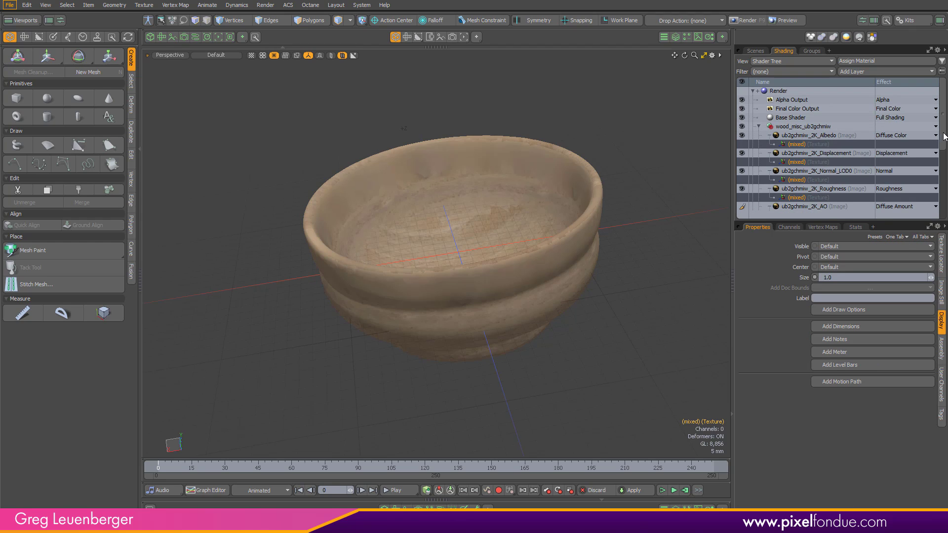
scroll(825, 120, down, 2)
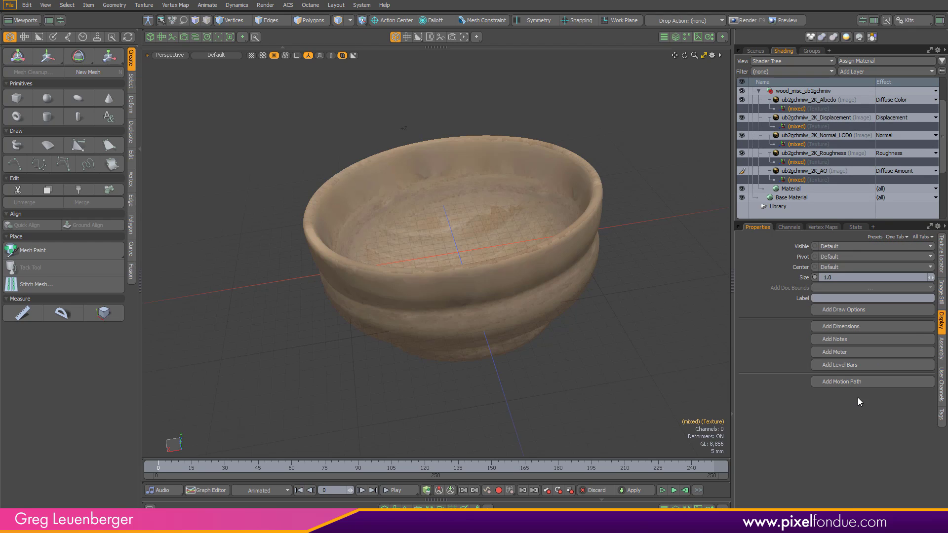
- Set the projection type of the selected texture locators to UV Map and assign the uv map
click(941, 254)
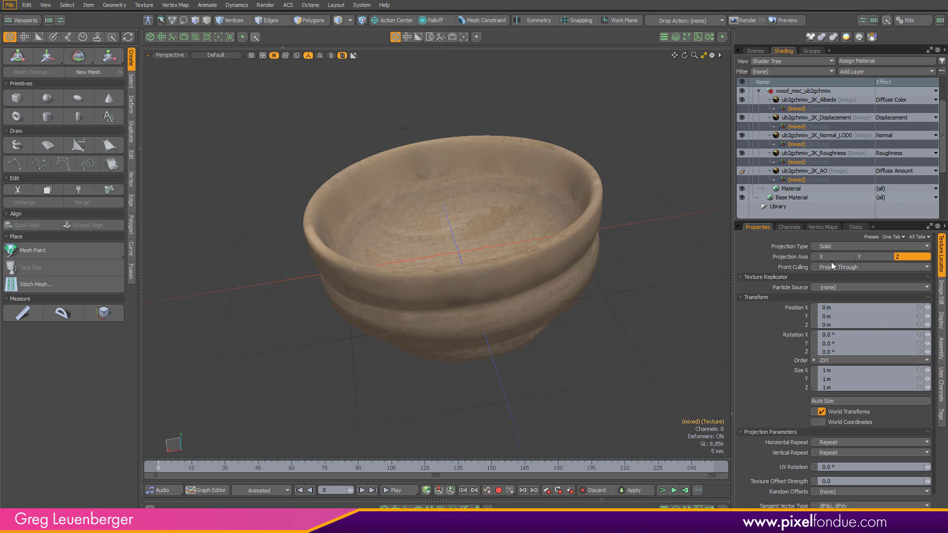
click(842, 247)
click(843, 292)
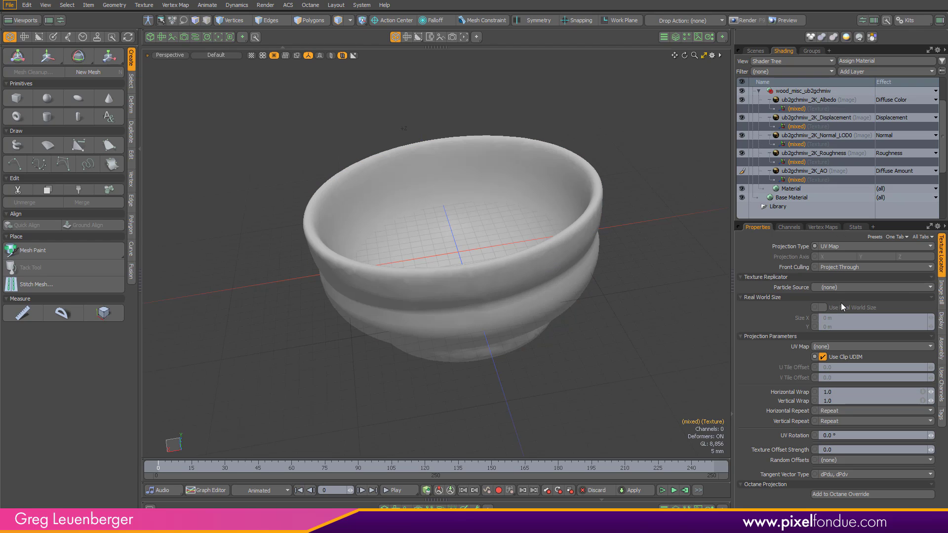
click(836, 346)
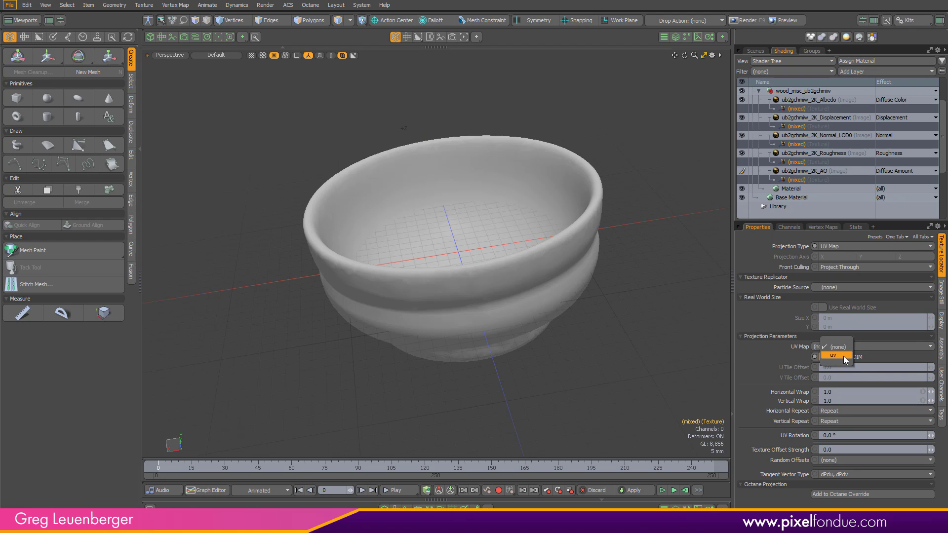
click(843, 357)
alt+drag(651, 315, 666, 268)
scroll(483, 435, down, 3)
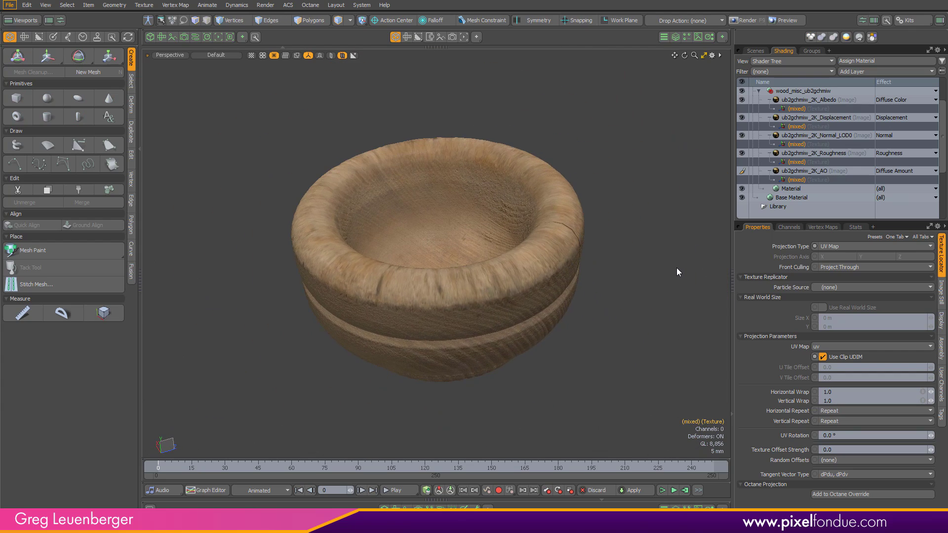